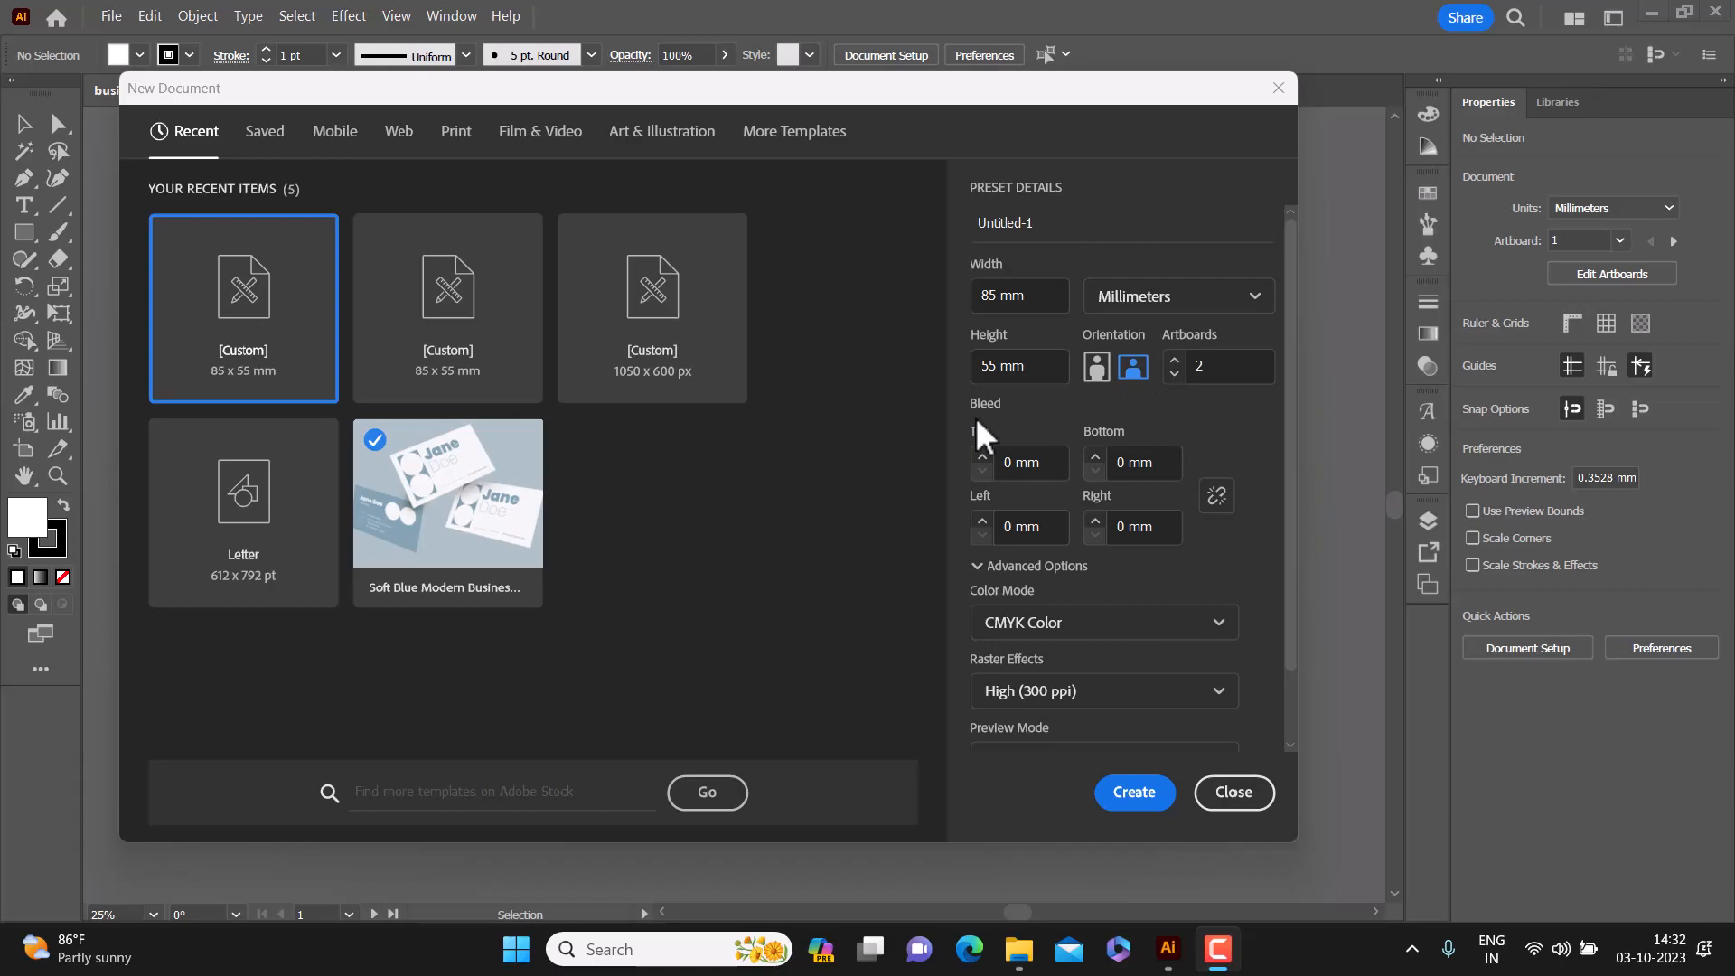
# Set a linked 3 mm bleed on all sides of the new document and keep the CMYK Color mode
pyautogui.click(992, 452)
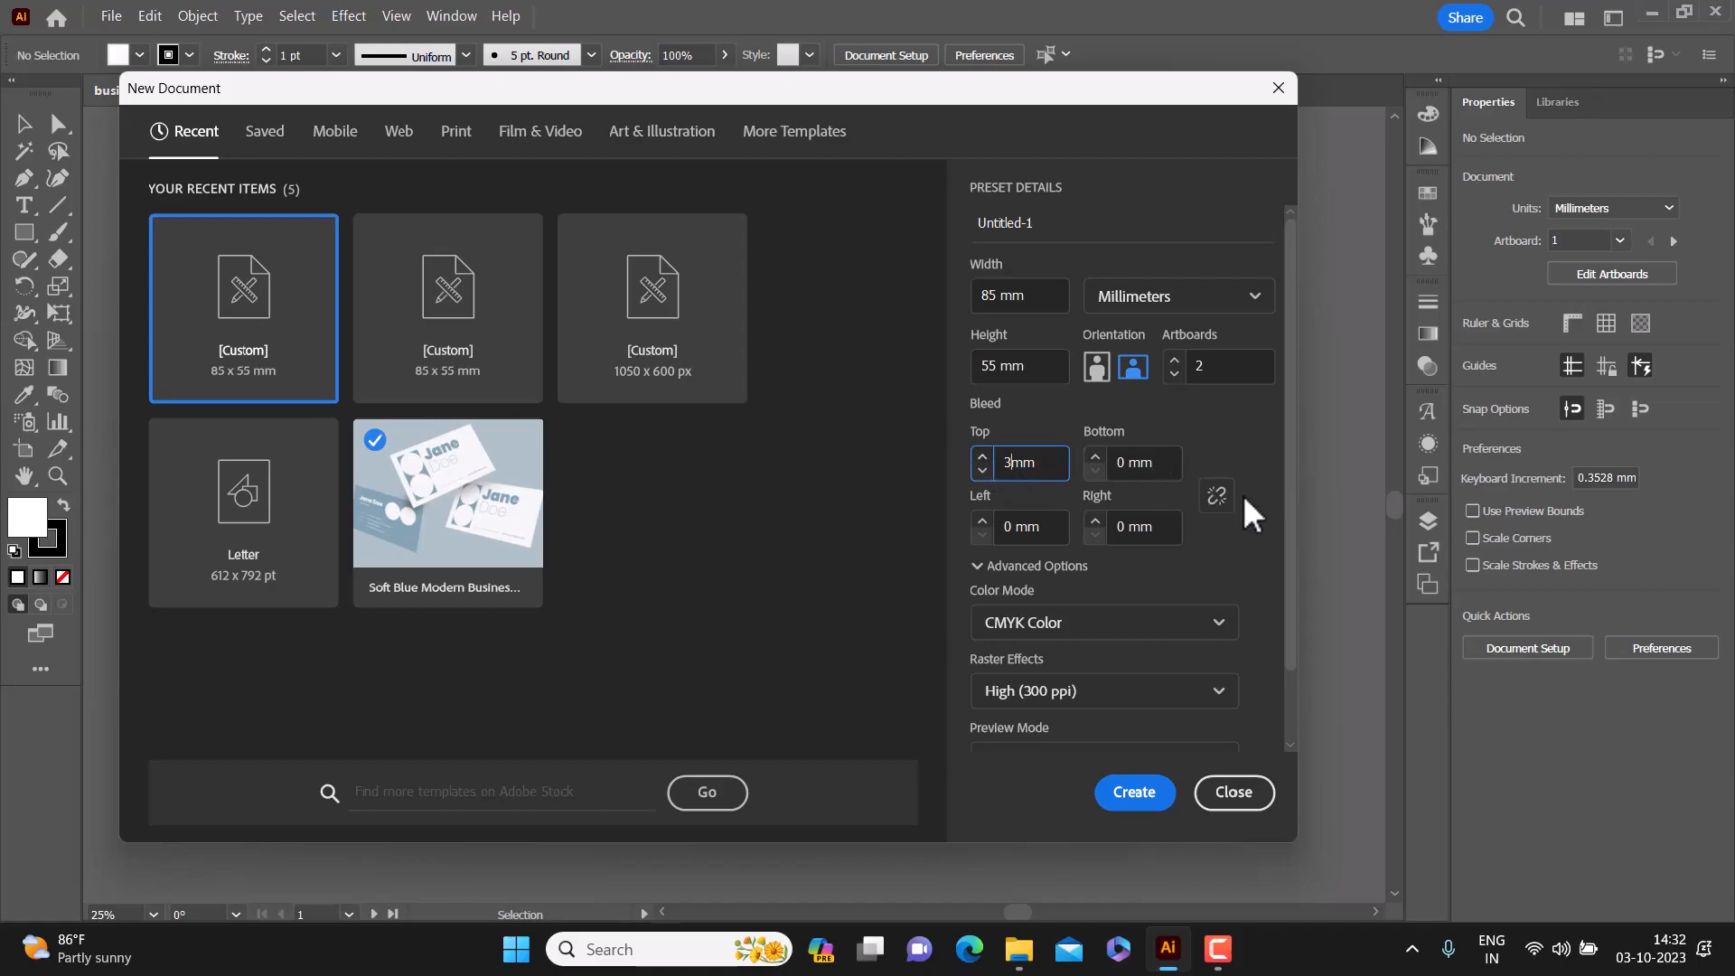
pyautogui.click(1218, 495)
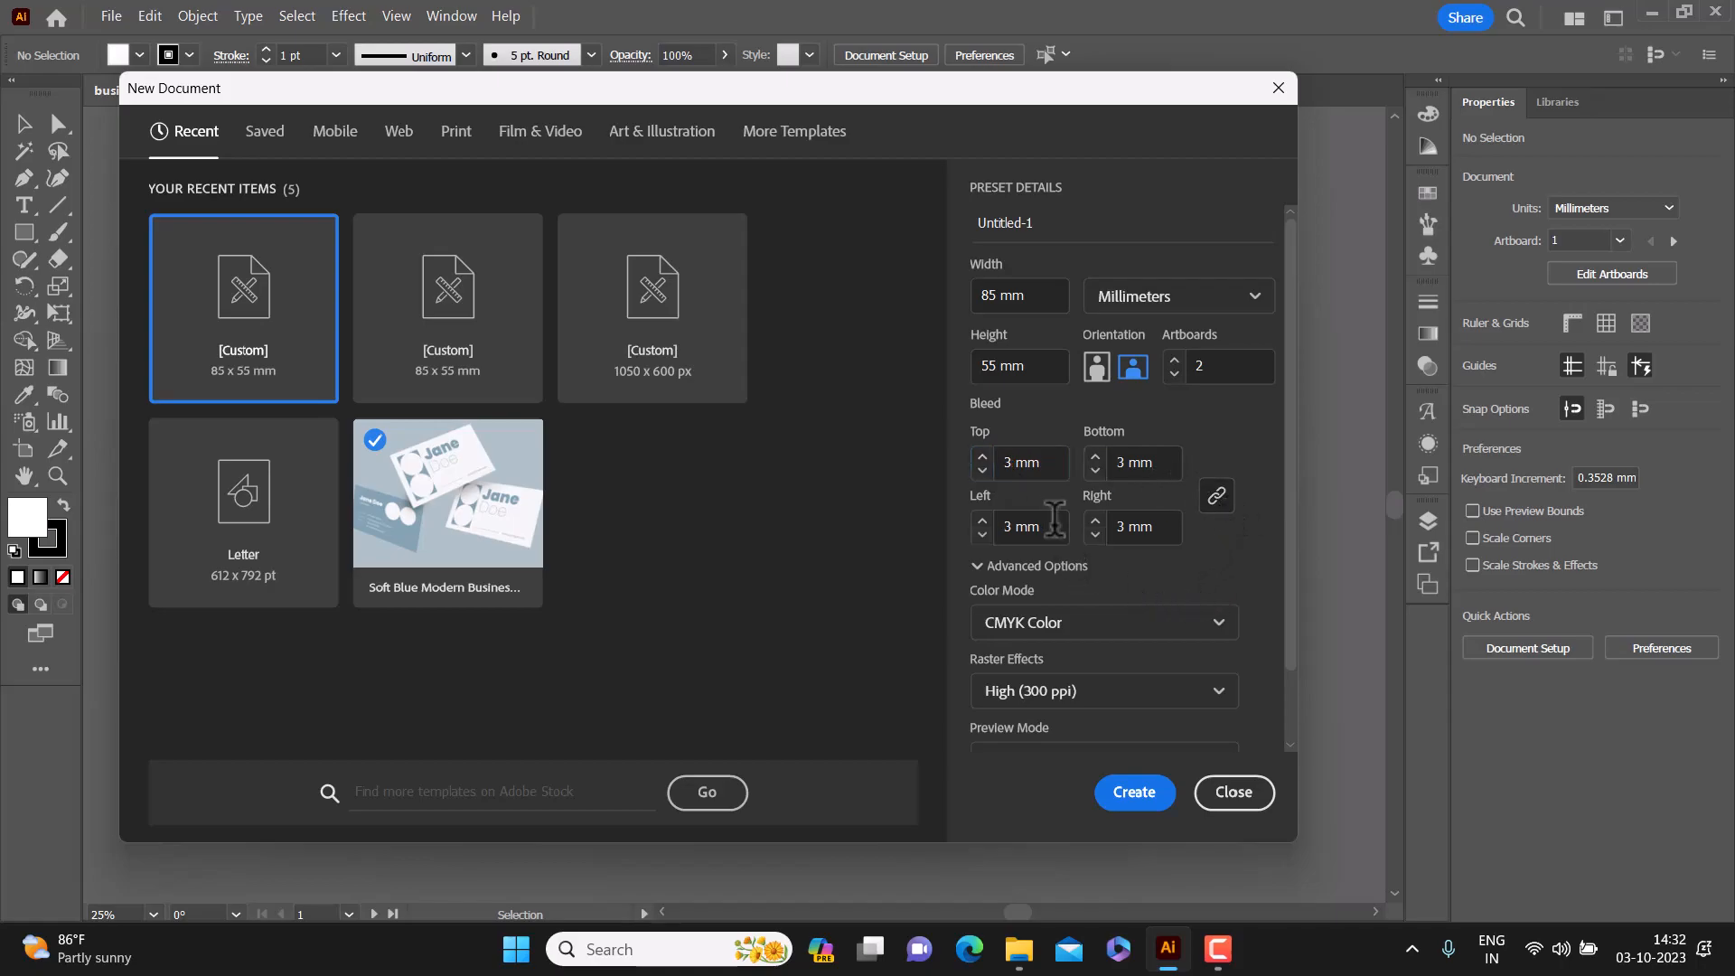
pyautogui.scroll(-2, 1095, 625)
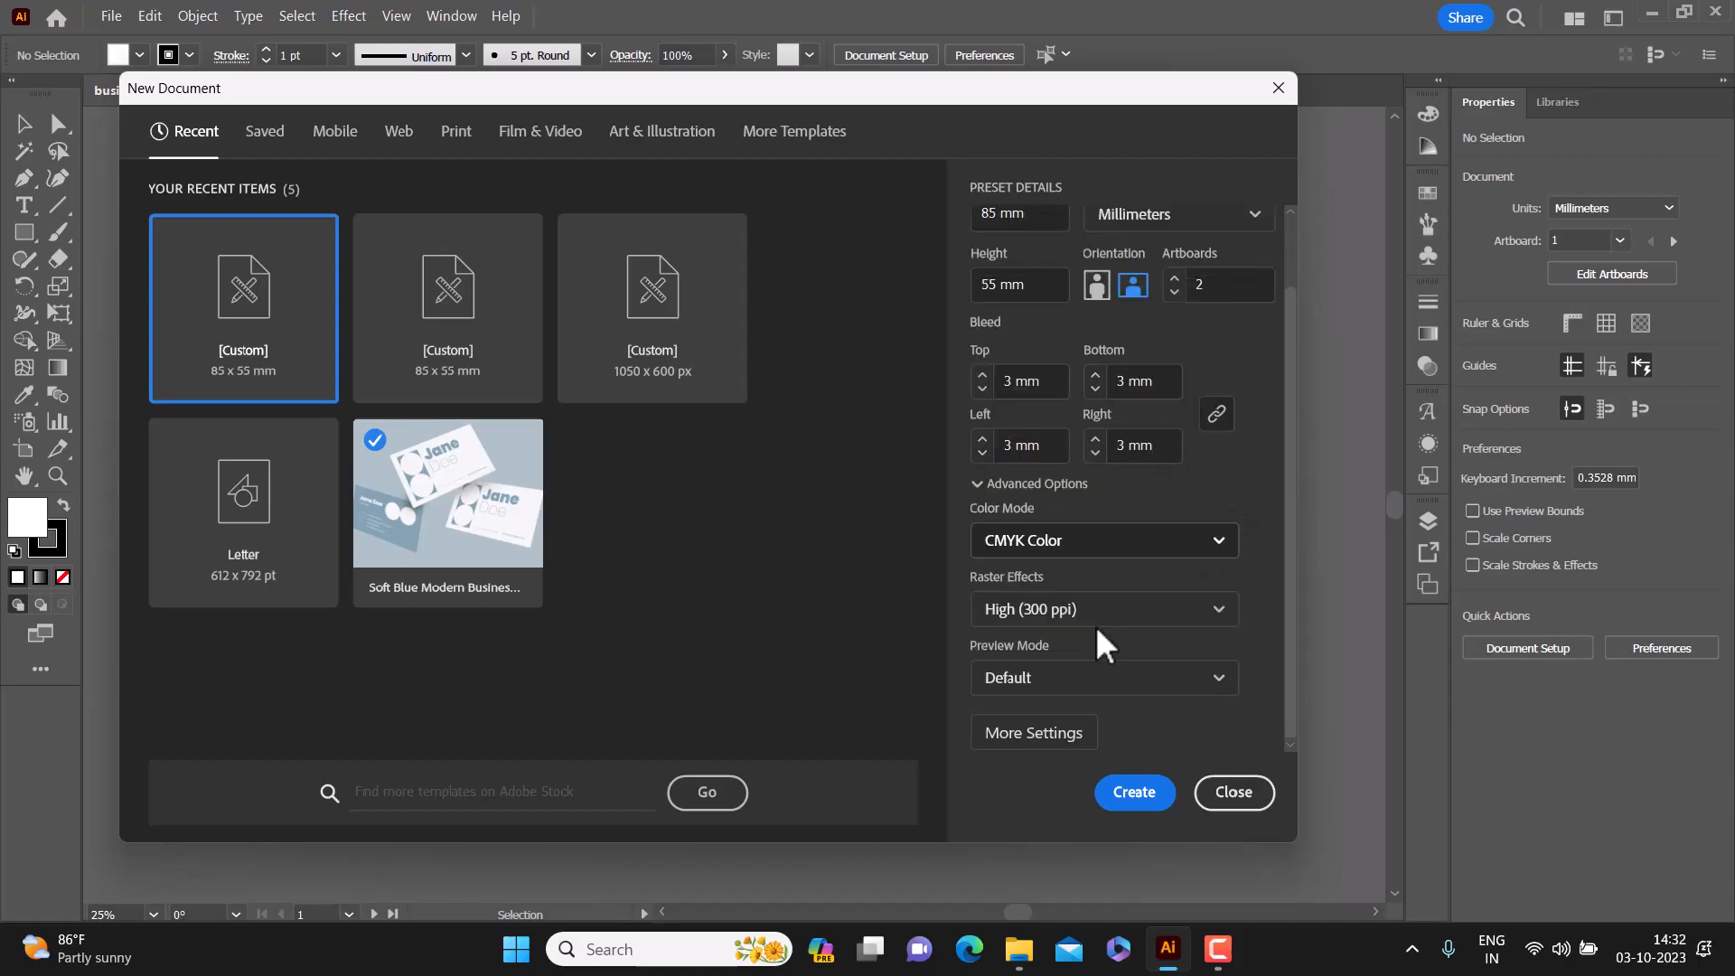
pyautogui.click(1010, 542)
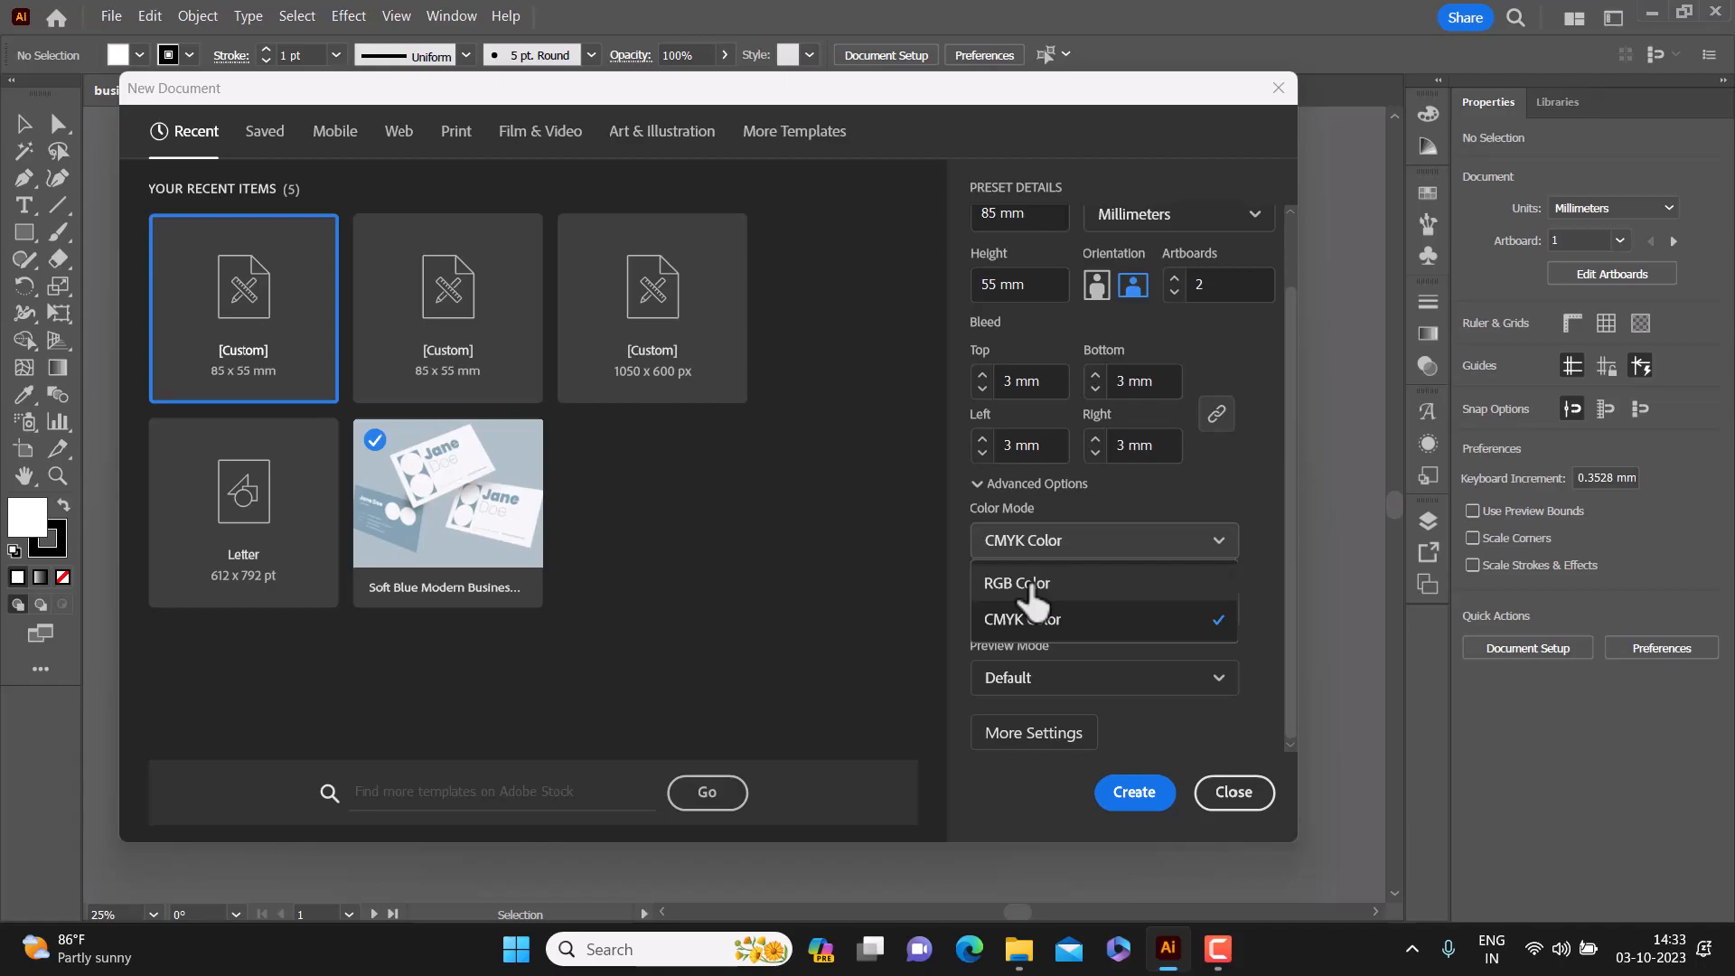
pyautogui.click(1149, 556)
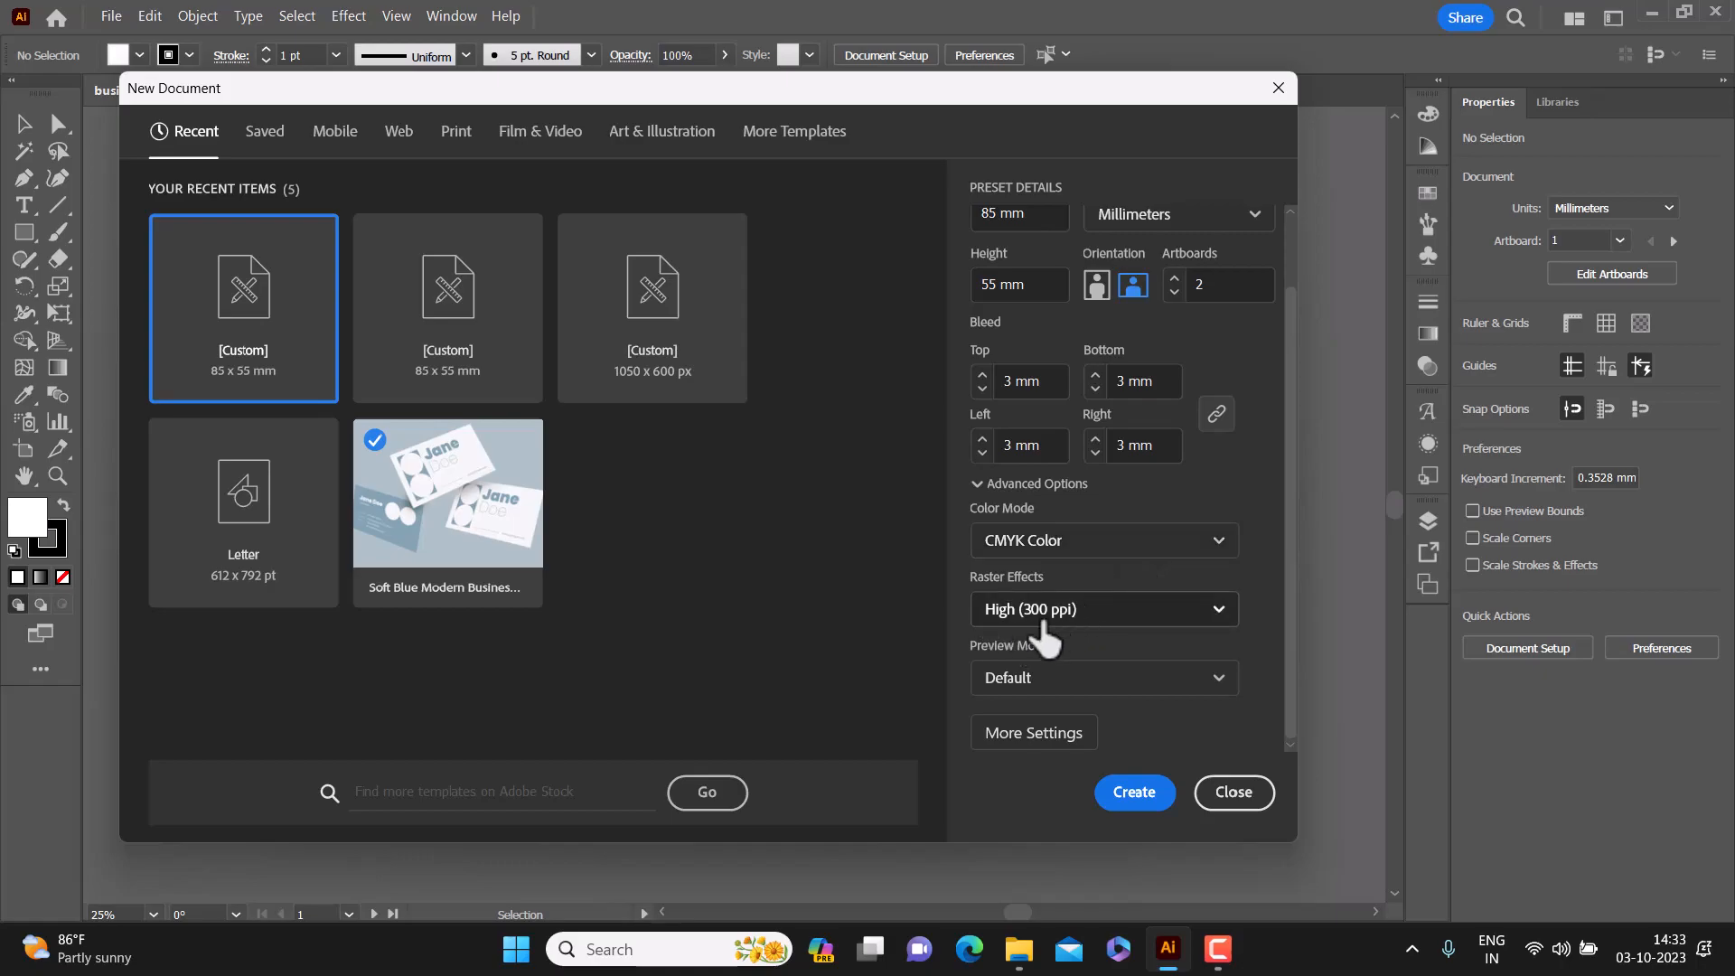
# Set the artboard spacing to 20 mm in the additional document settings and create the document
pyautogui.click(1046, 739)
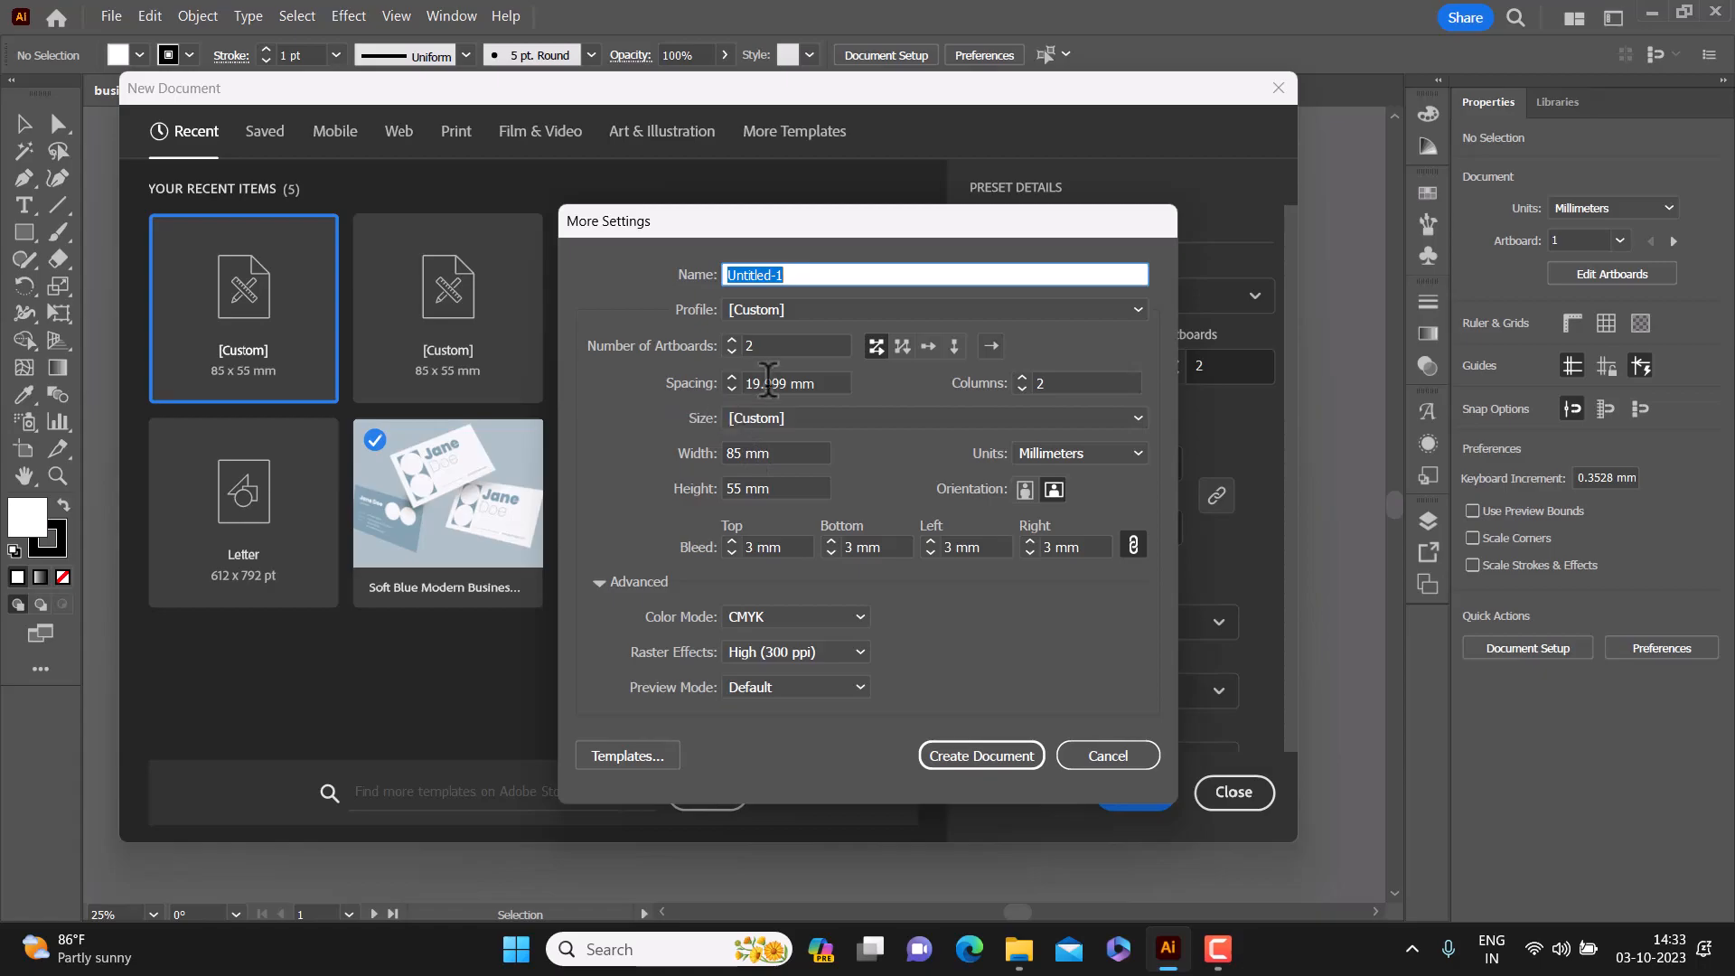
pyautogui.doubleClick(779, 383)
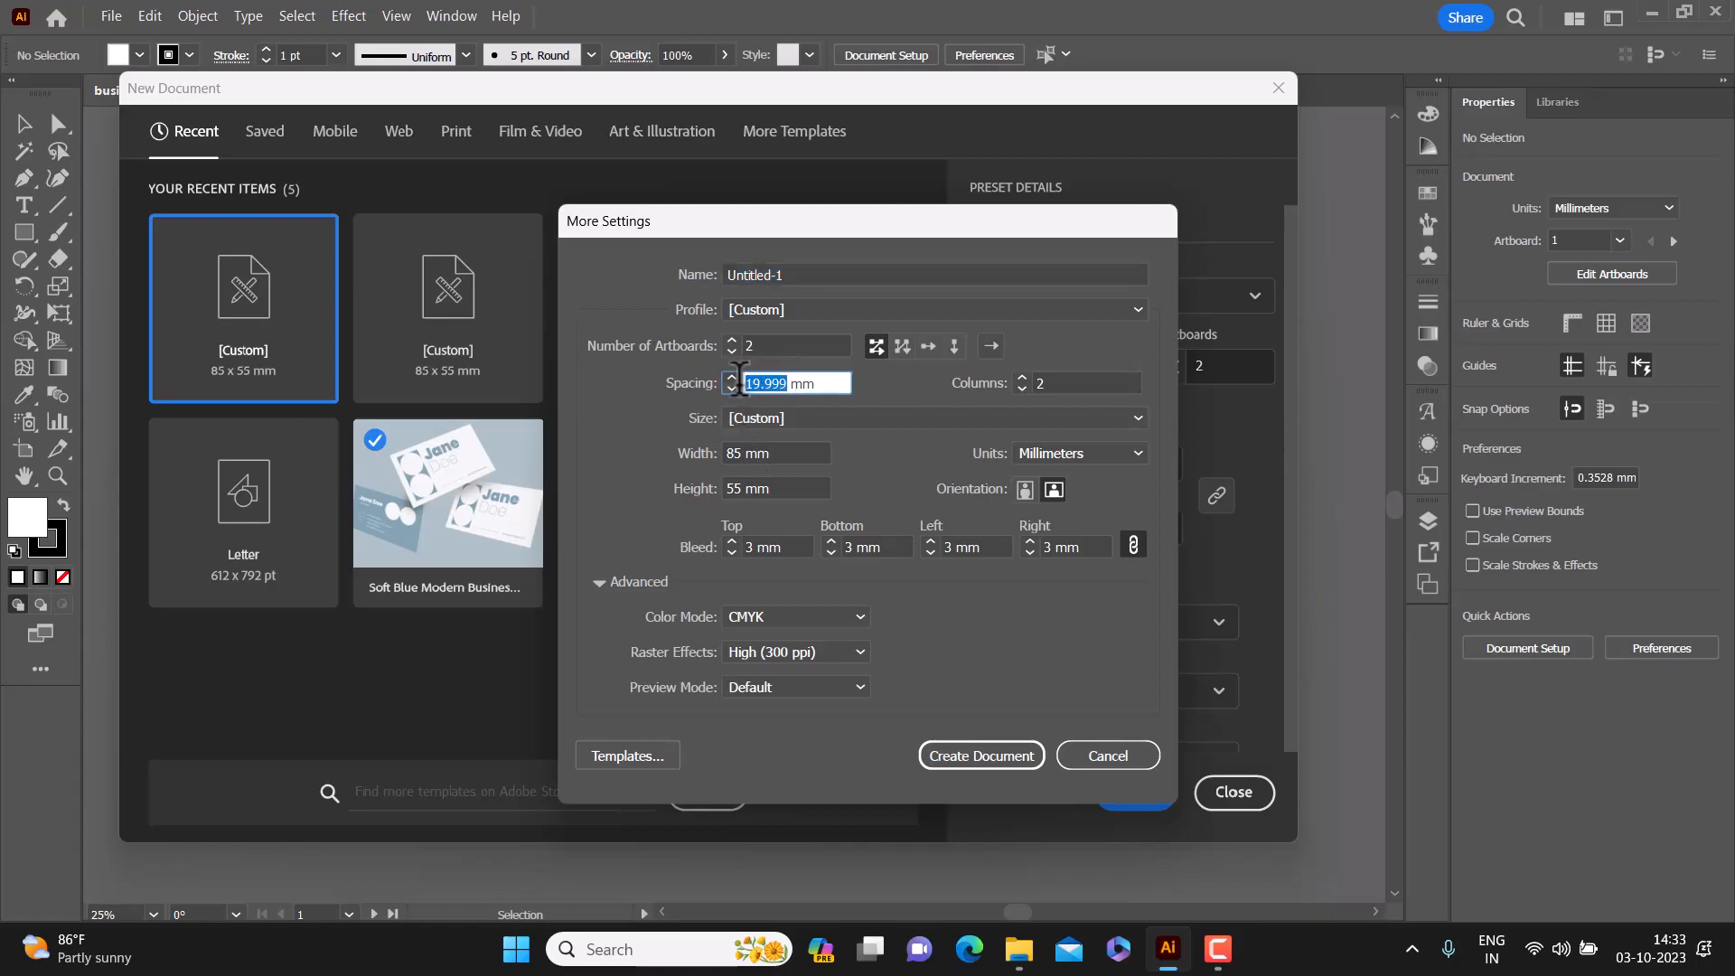
pyautogui.write('20')
pyautogui.click(1012, 765)
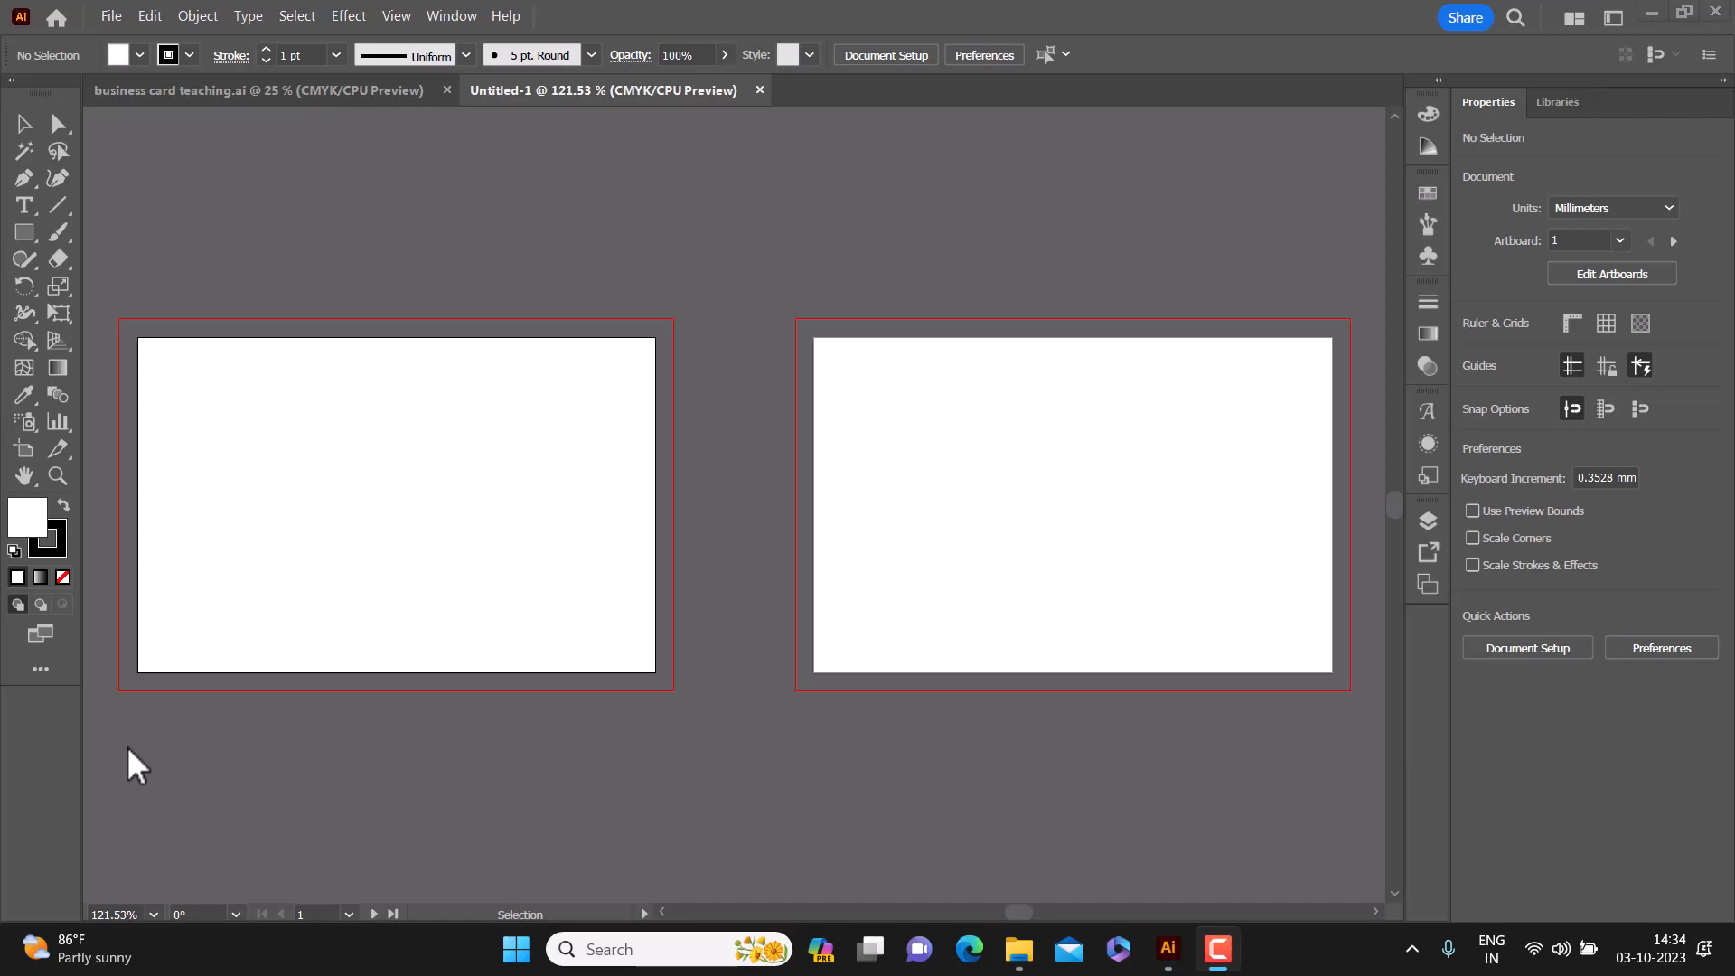
# Show the rulers and place margin guides about 5 mm inside the edges of both artboards
pyautogui.hotkey('ctrl', 'r')
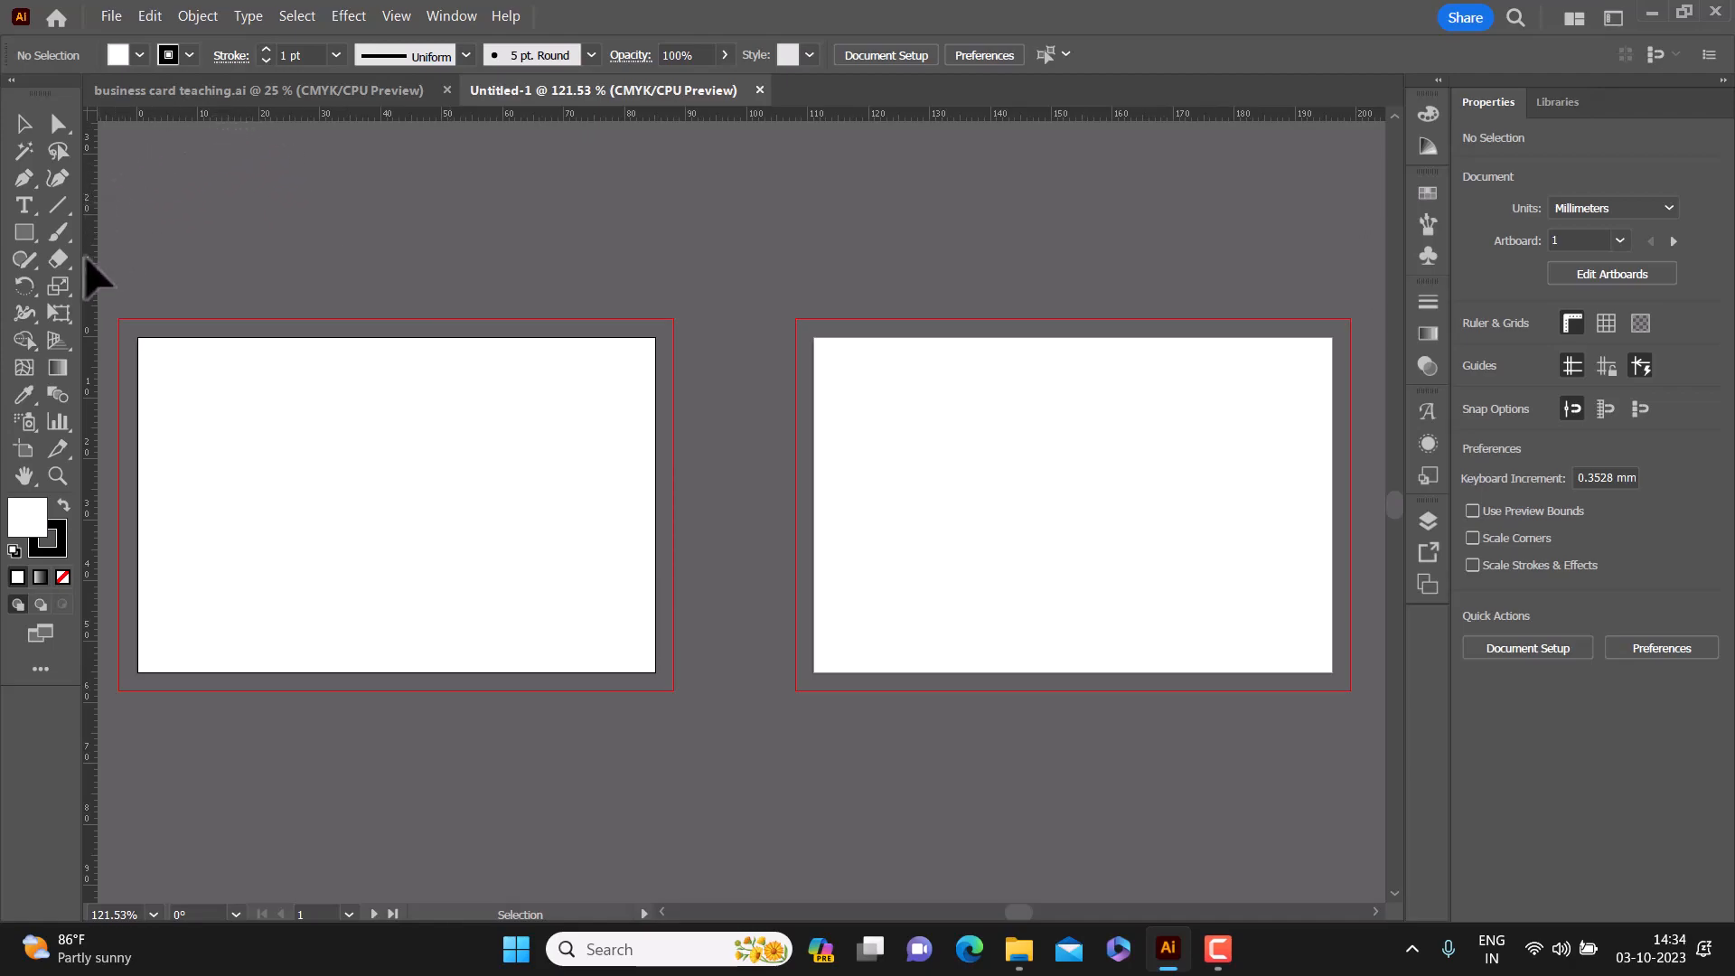
pyautogui.moveTo(113, 255); pyautogui.dragTo(166, 298)
pyautogui.moveTo(272, 363); pyautogui.dragTo(267, 364)
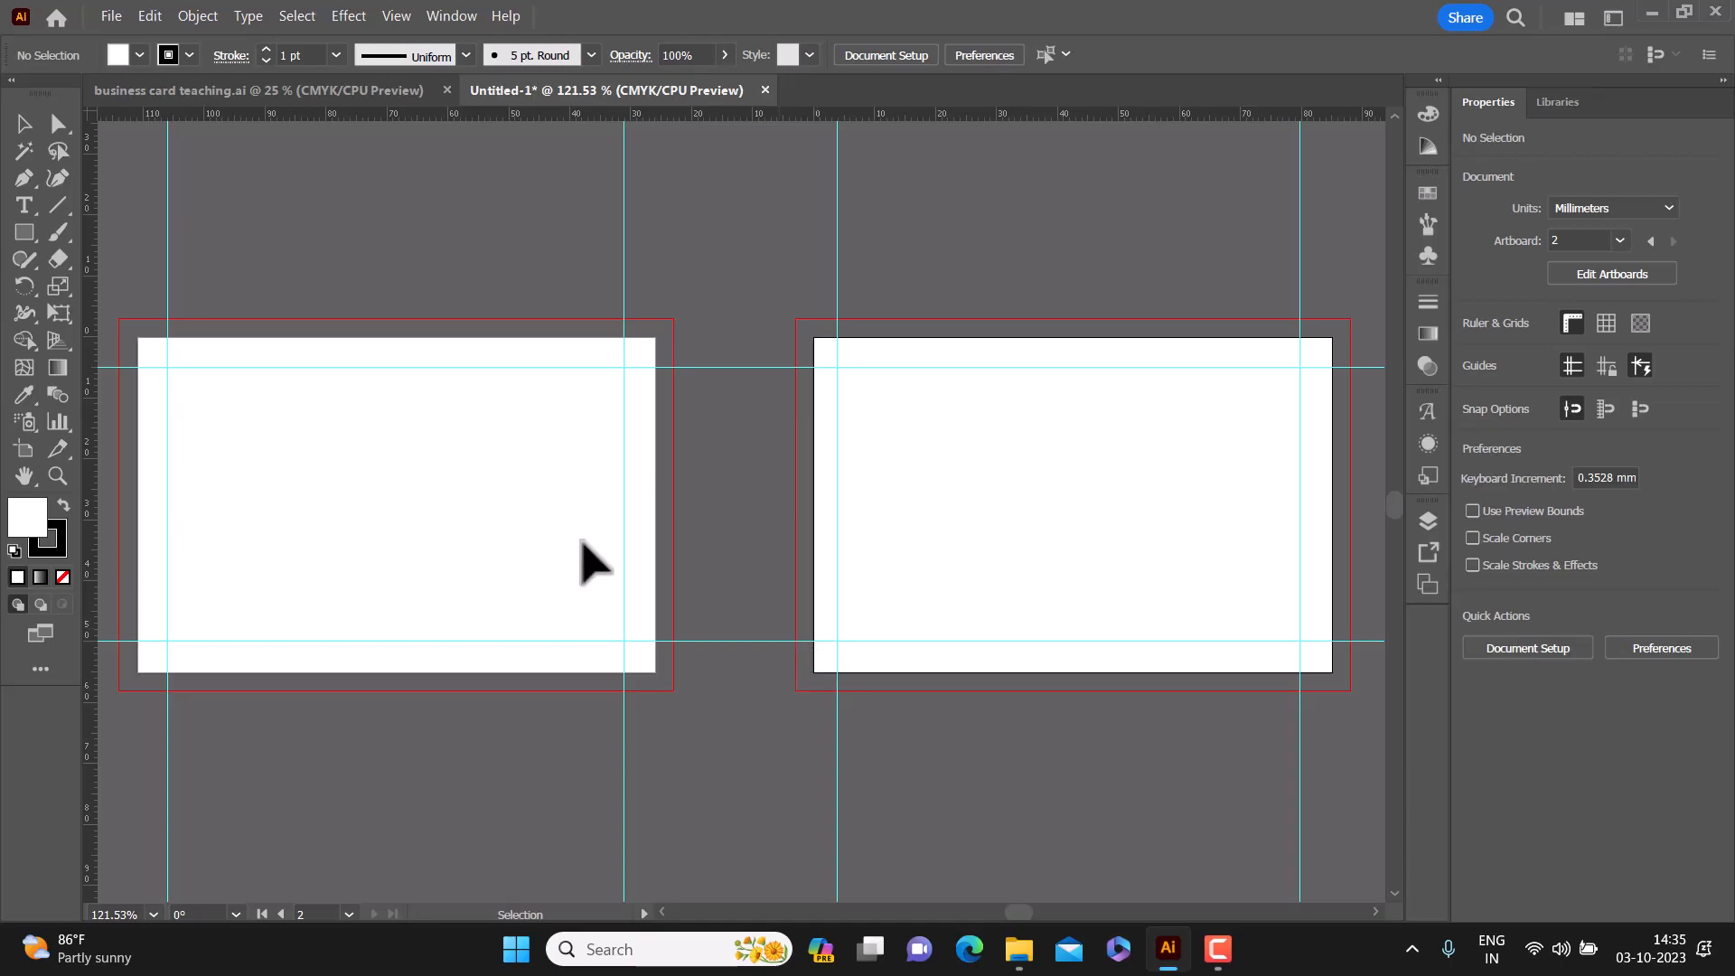
# Create a rectangle with the exact dimensions 85 mm wide and 55 mm high
pyautogui.click(15, 233)
pyautogui.click(77, 240)
pyautogui.click(380, 465)
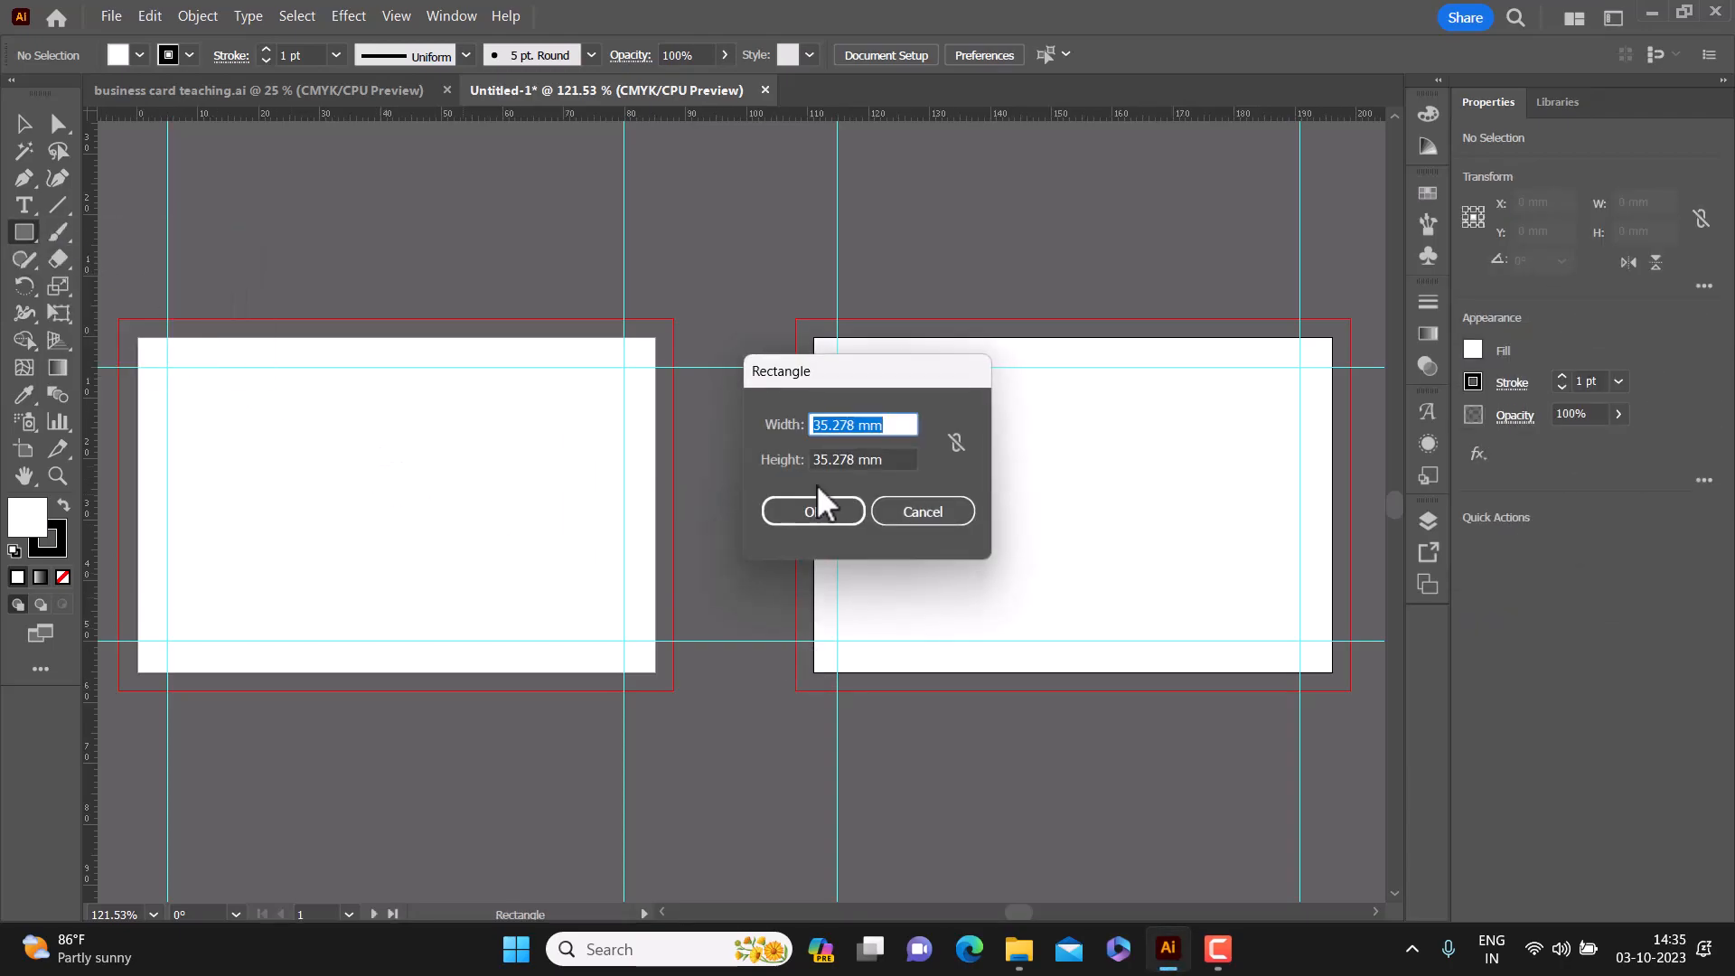
pyautogui.click(847, 425)
pyautogui.moveTo(854, 425); pyautogui.dragTo(807, 426)
pyautogui.write('85')
pyautogui.press('Tab')
pyautogui.write('55')
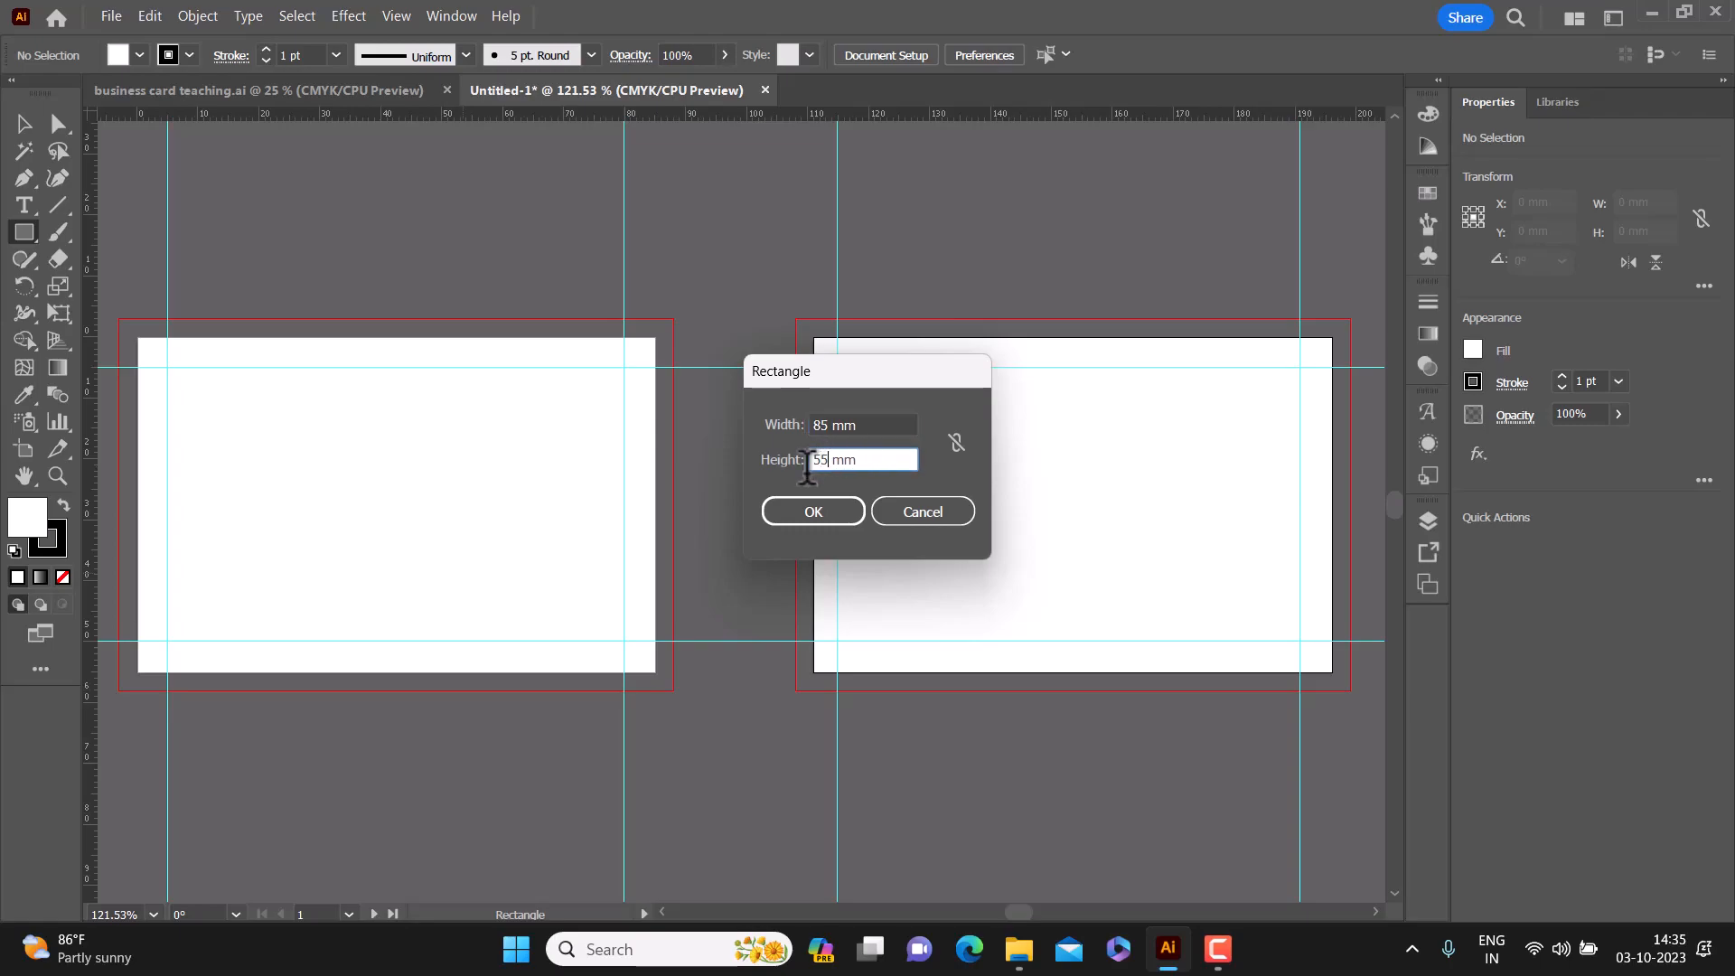
pyautogui.click(783, 514)
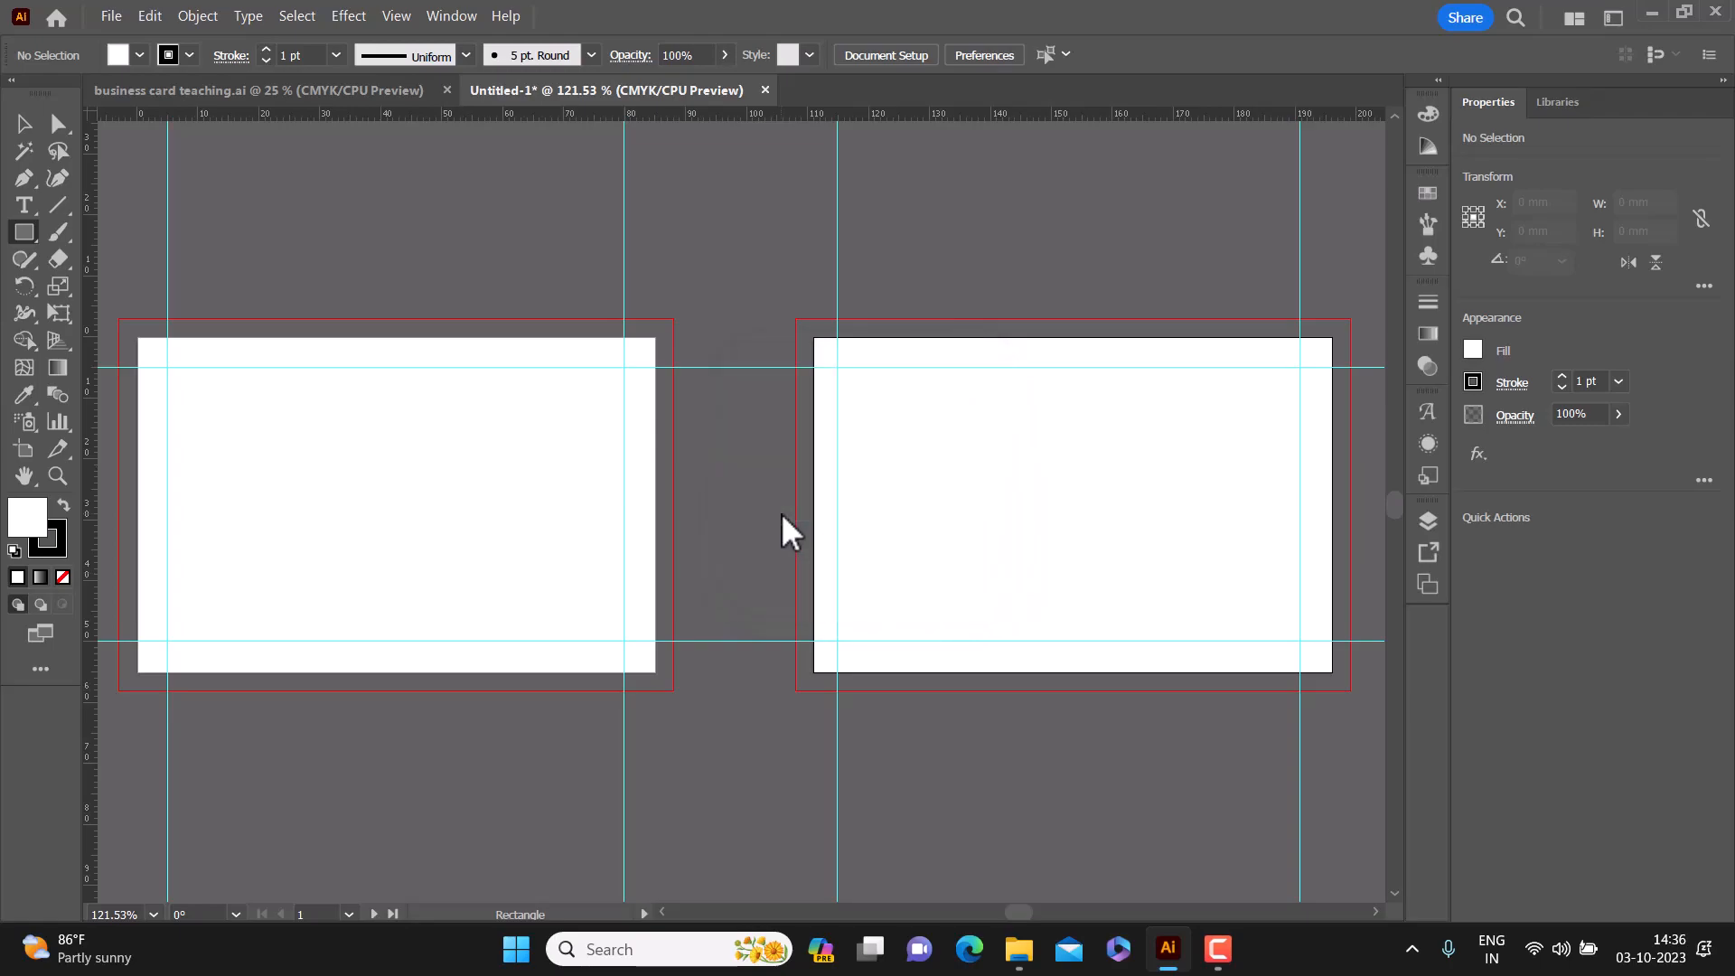
# Move the rectangle onto the first artboard and centre it horizontally and vertically
pyautogui.click(23, 124)
pyautogui.moveTo(499, 556); pyautogui.dragTo(327, 474)
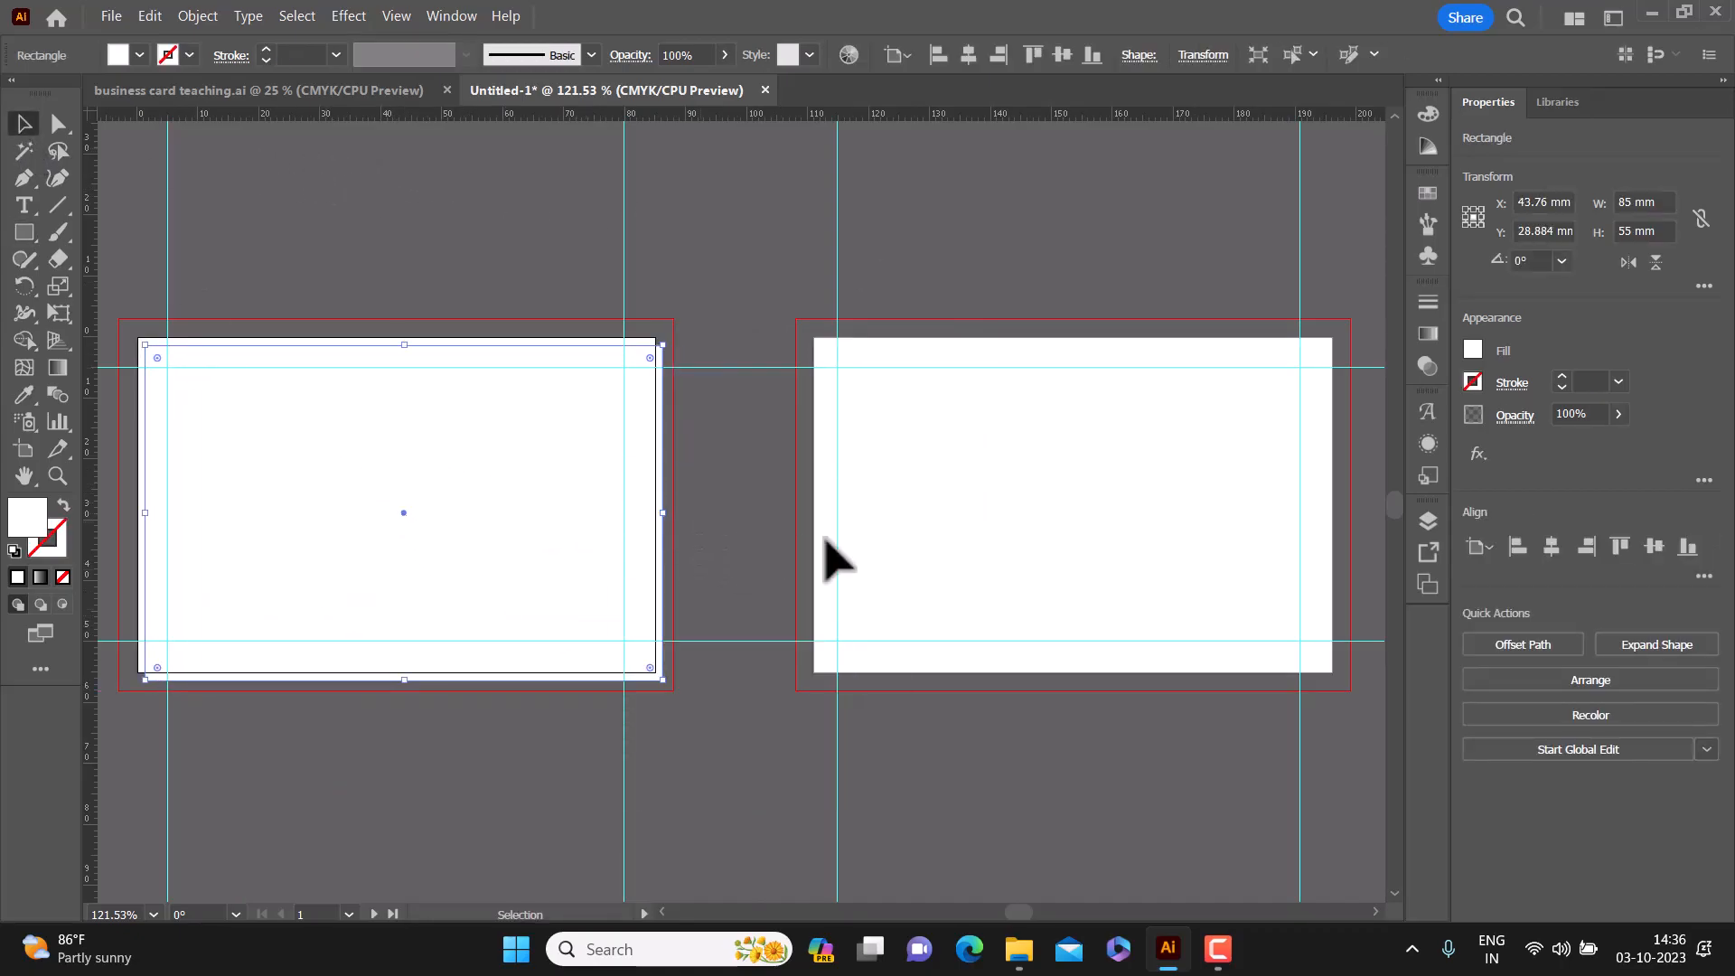
pyautogui.click(1552, 547)
pyautogui.click(1655, 544)
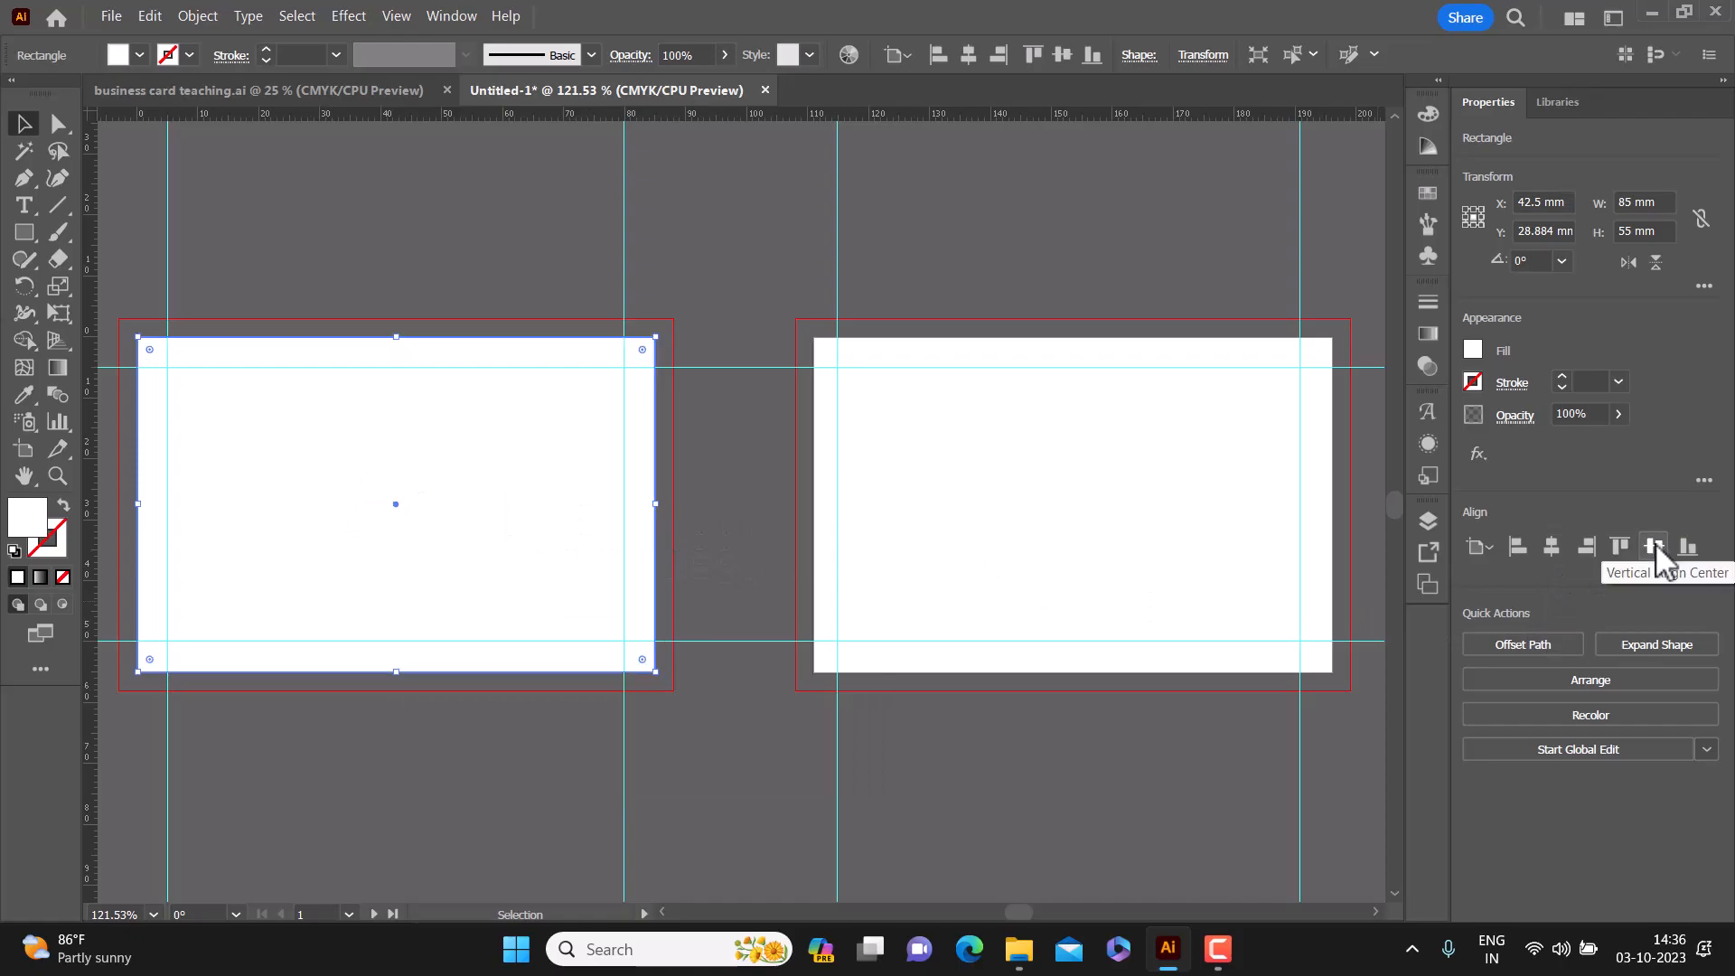
pyautogui.click(309, 235)
# Duplicate the rectangle onto the second artboard and centre the copy there horizontally and vertically
pyautogui.click(384, 506)
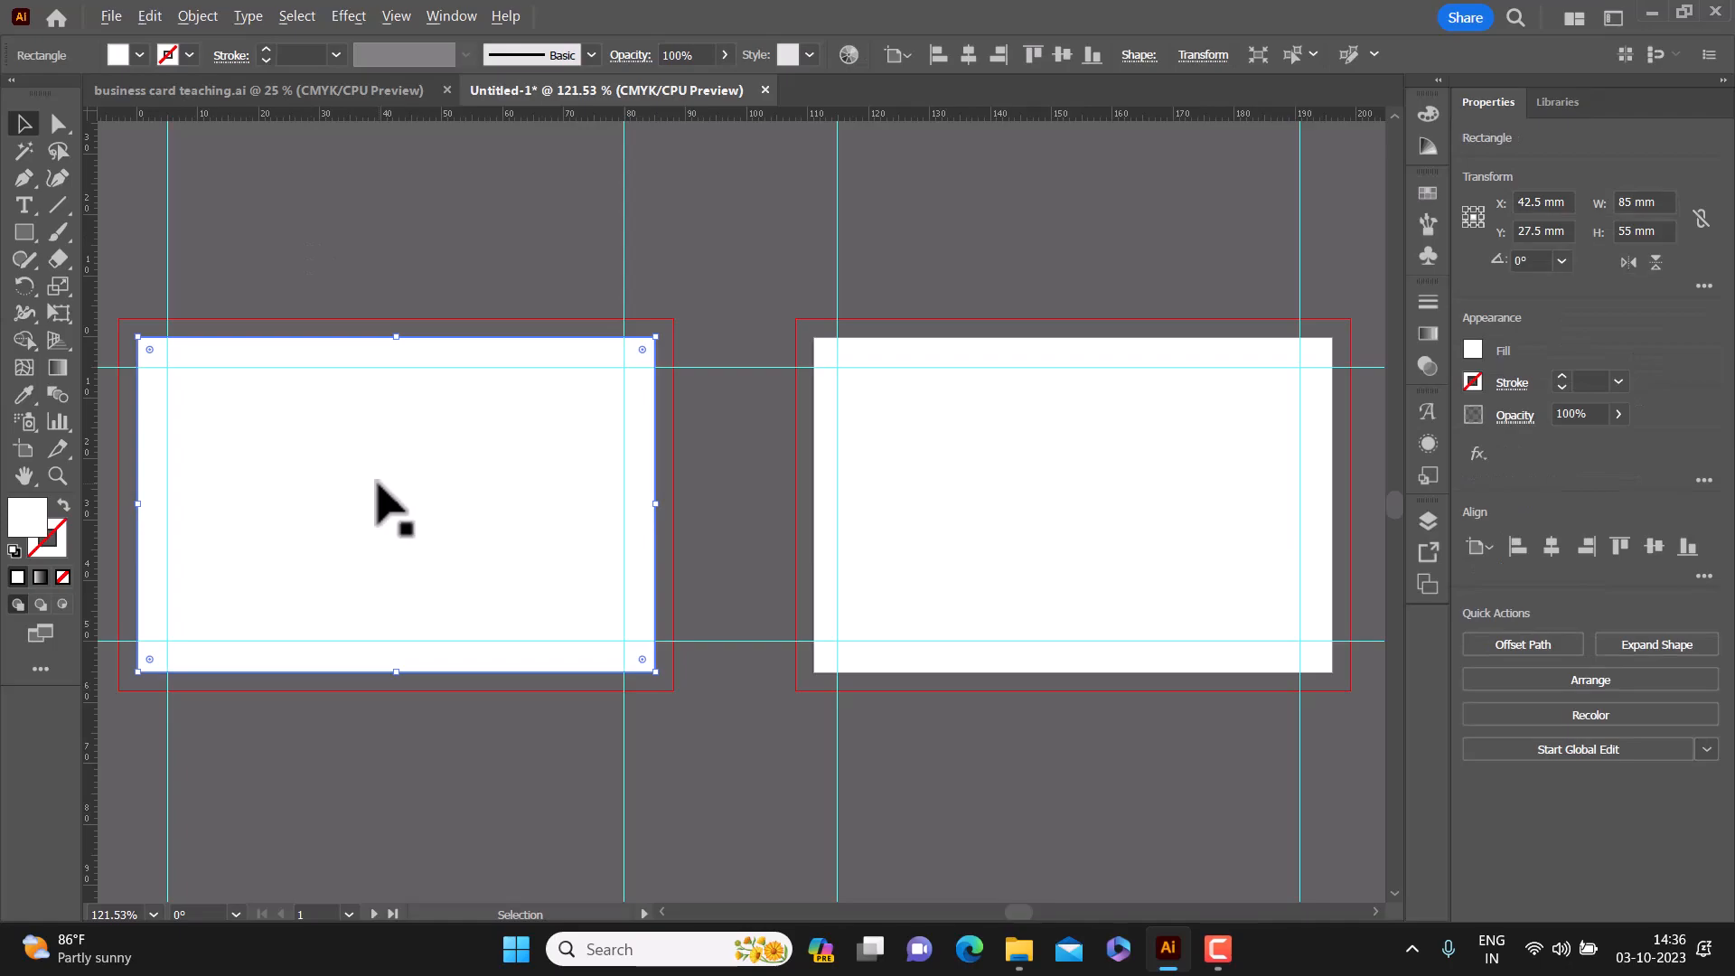
pyautogui.moveTo(376, 482); pyautogui.dragTo(1054, 486)
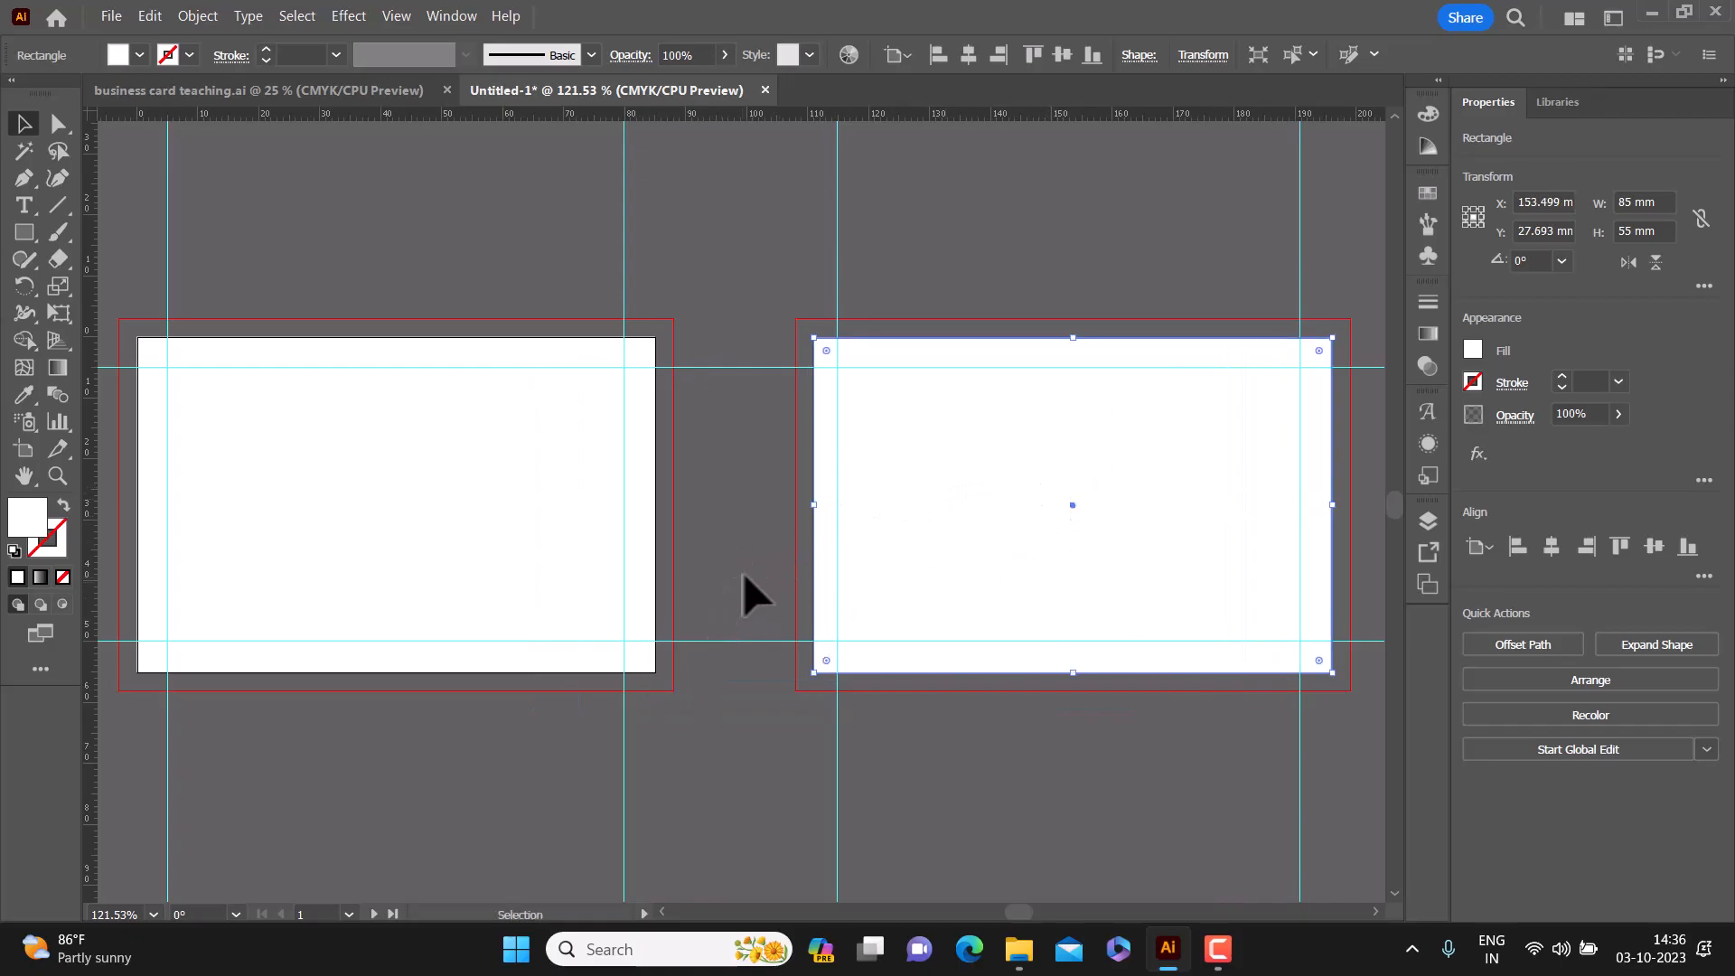
pyautogui.click(1107, 240)
pyautogui.hotkey('ctrl', 'z')
pyautogui.click(1287, 497)
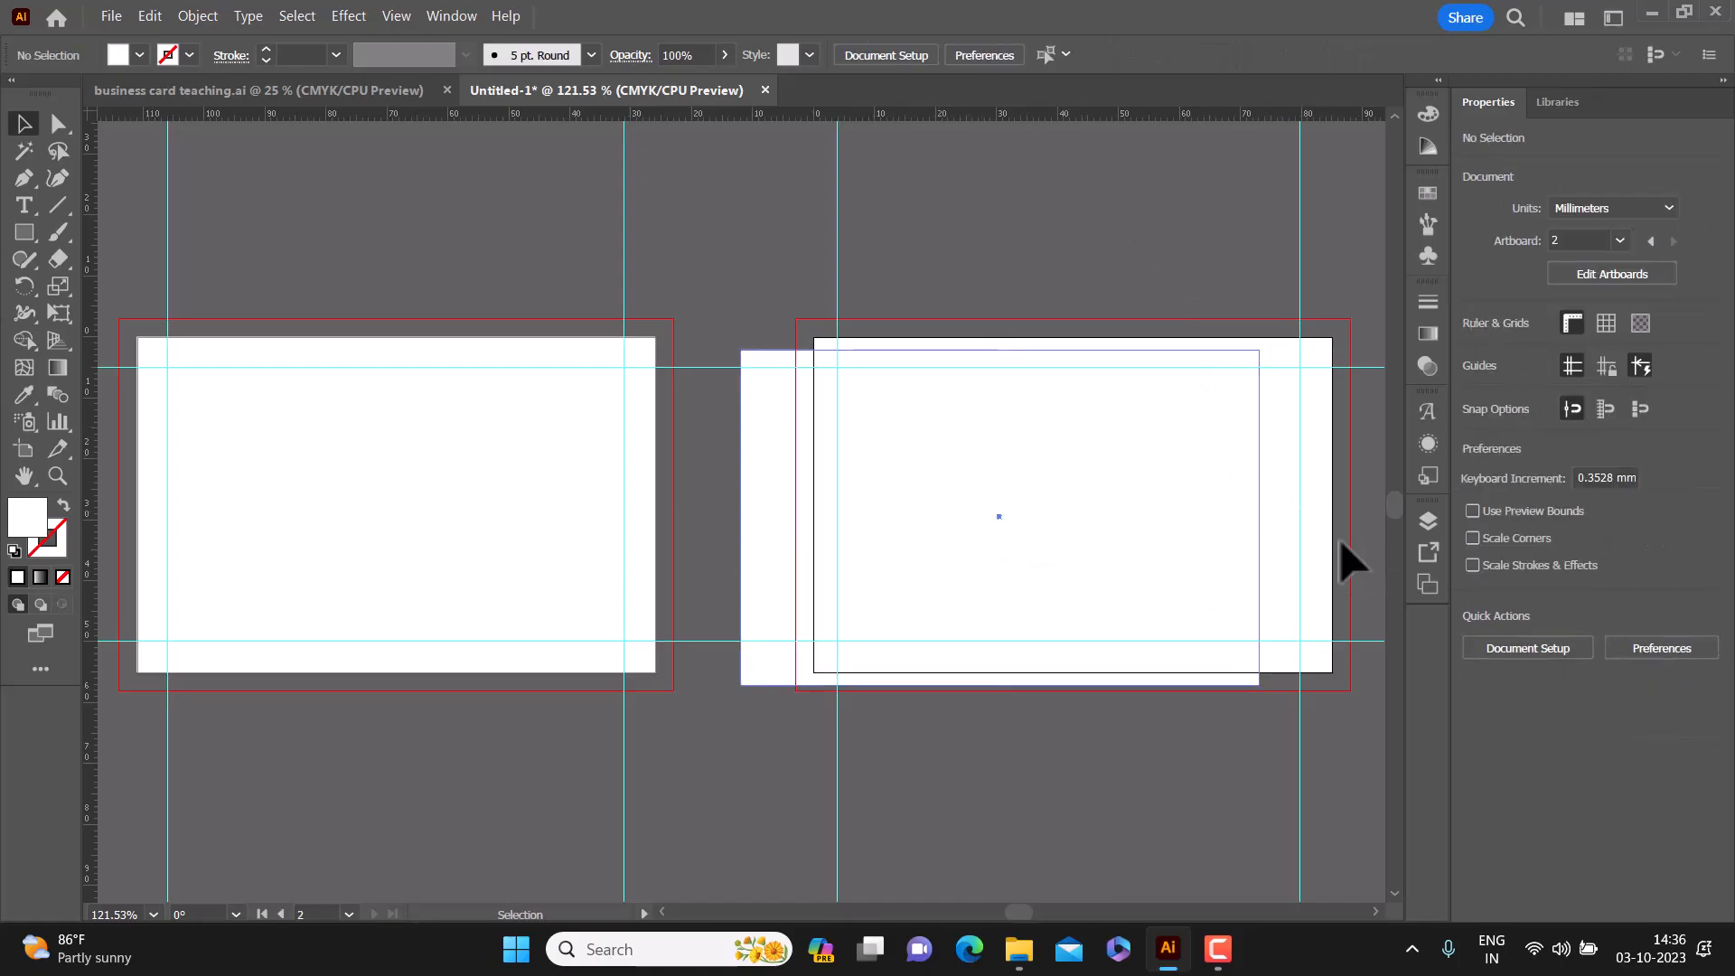
pyautogui.click(1264, 561)
pyautogui.click(1554, 546)
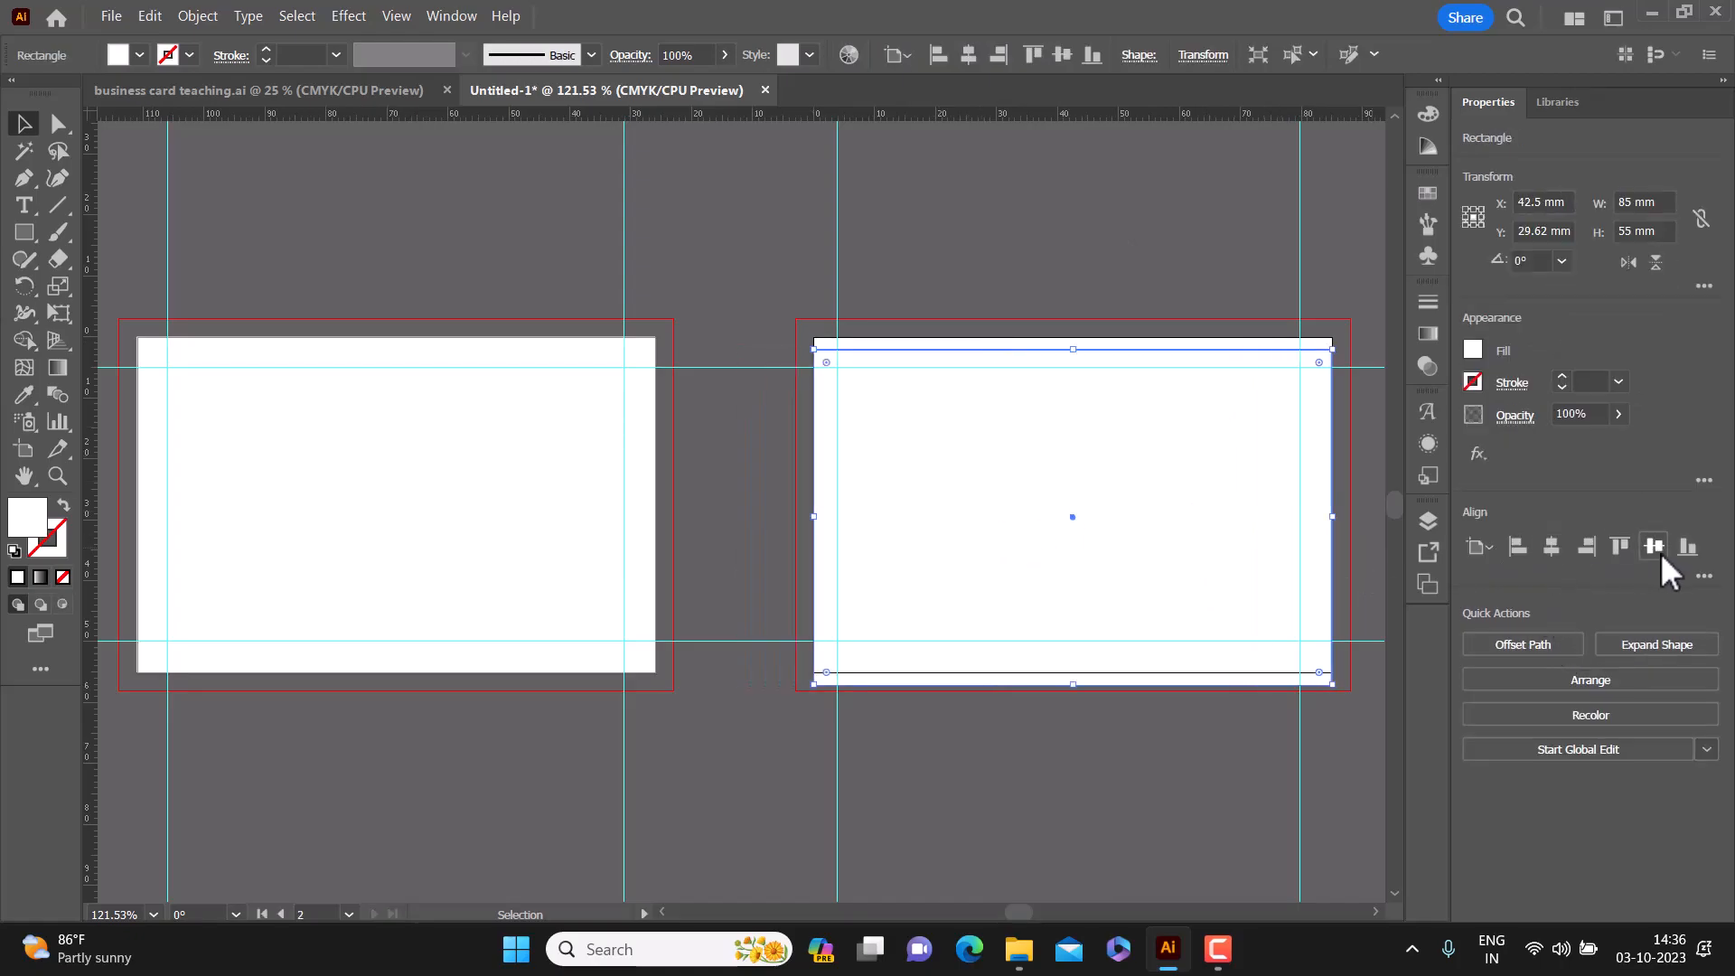
pyautogui.click(1659, 548)
pyautogui.click(1123, 252)
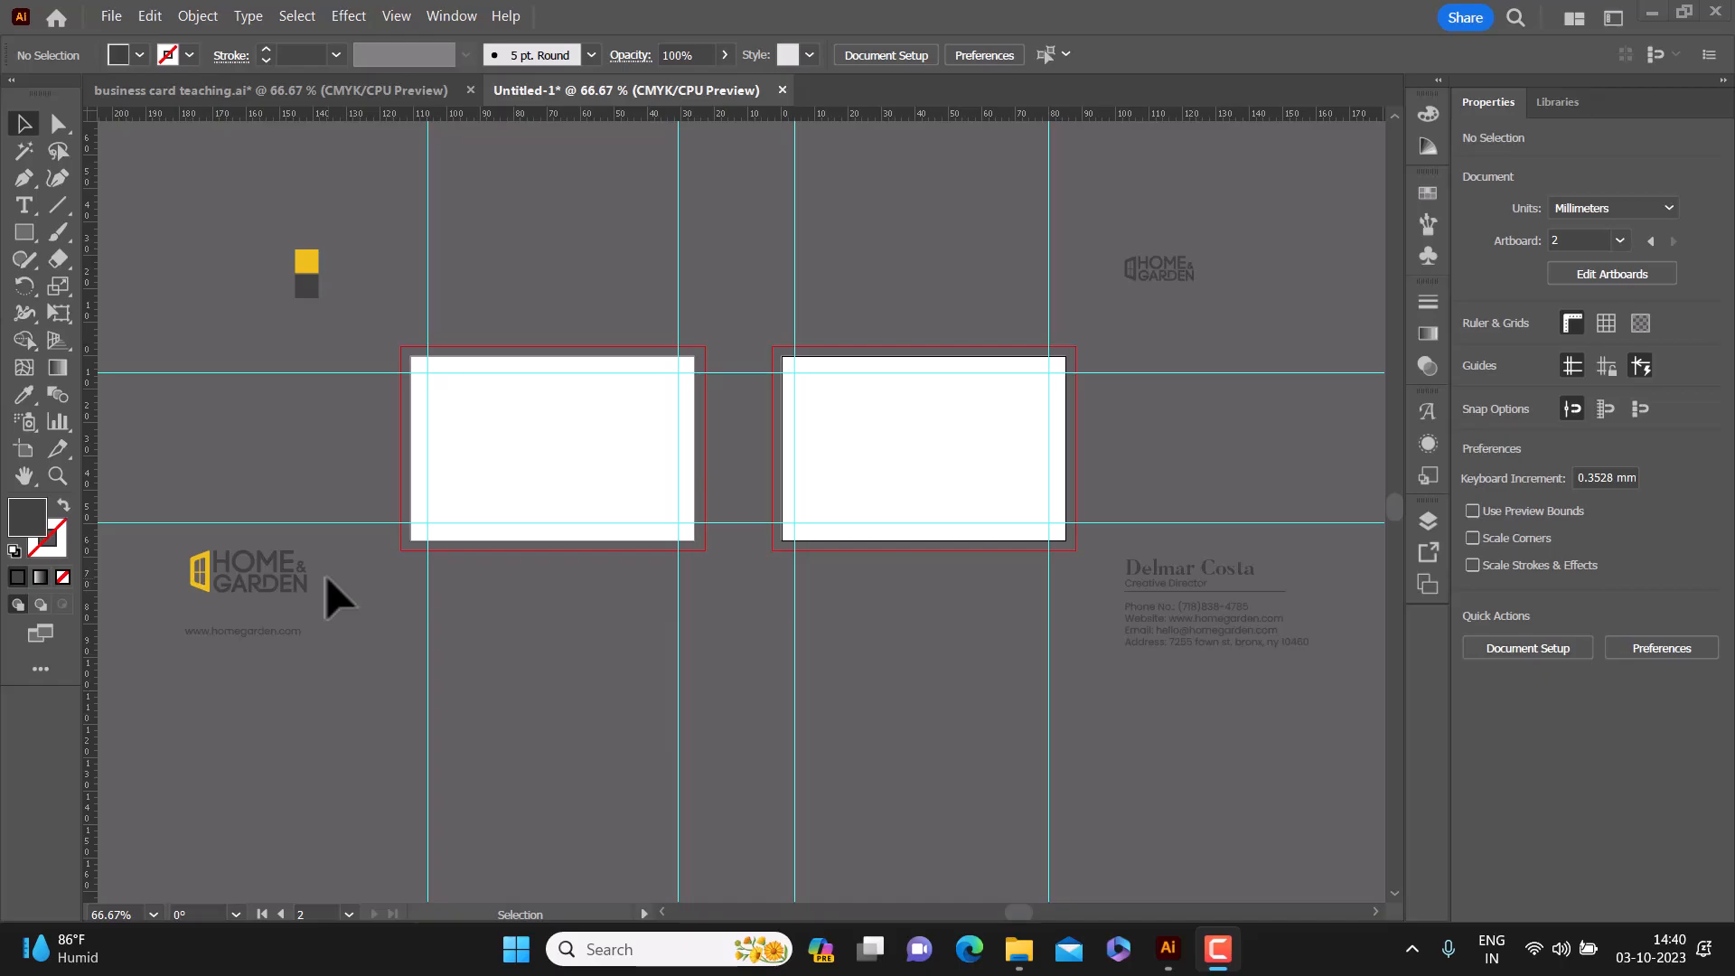
# Move the yellow and grey Home & Garden logo onto the first card and centre it
pyautogui.click(258, 583)
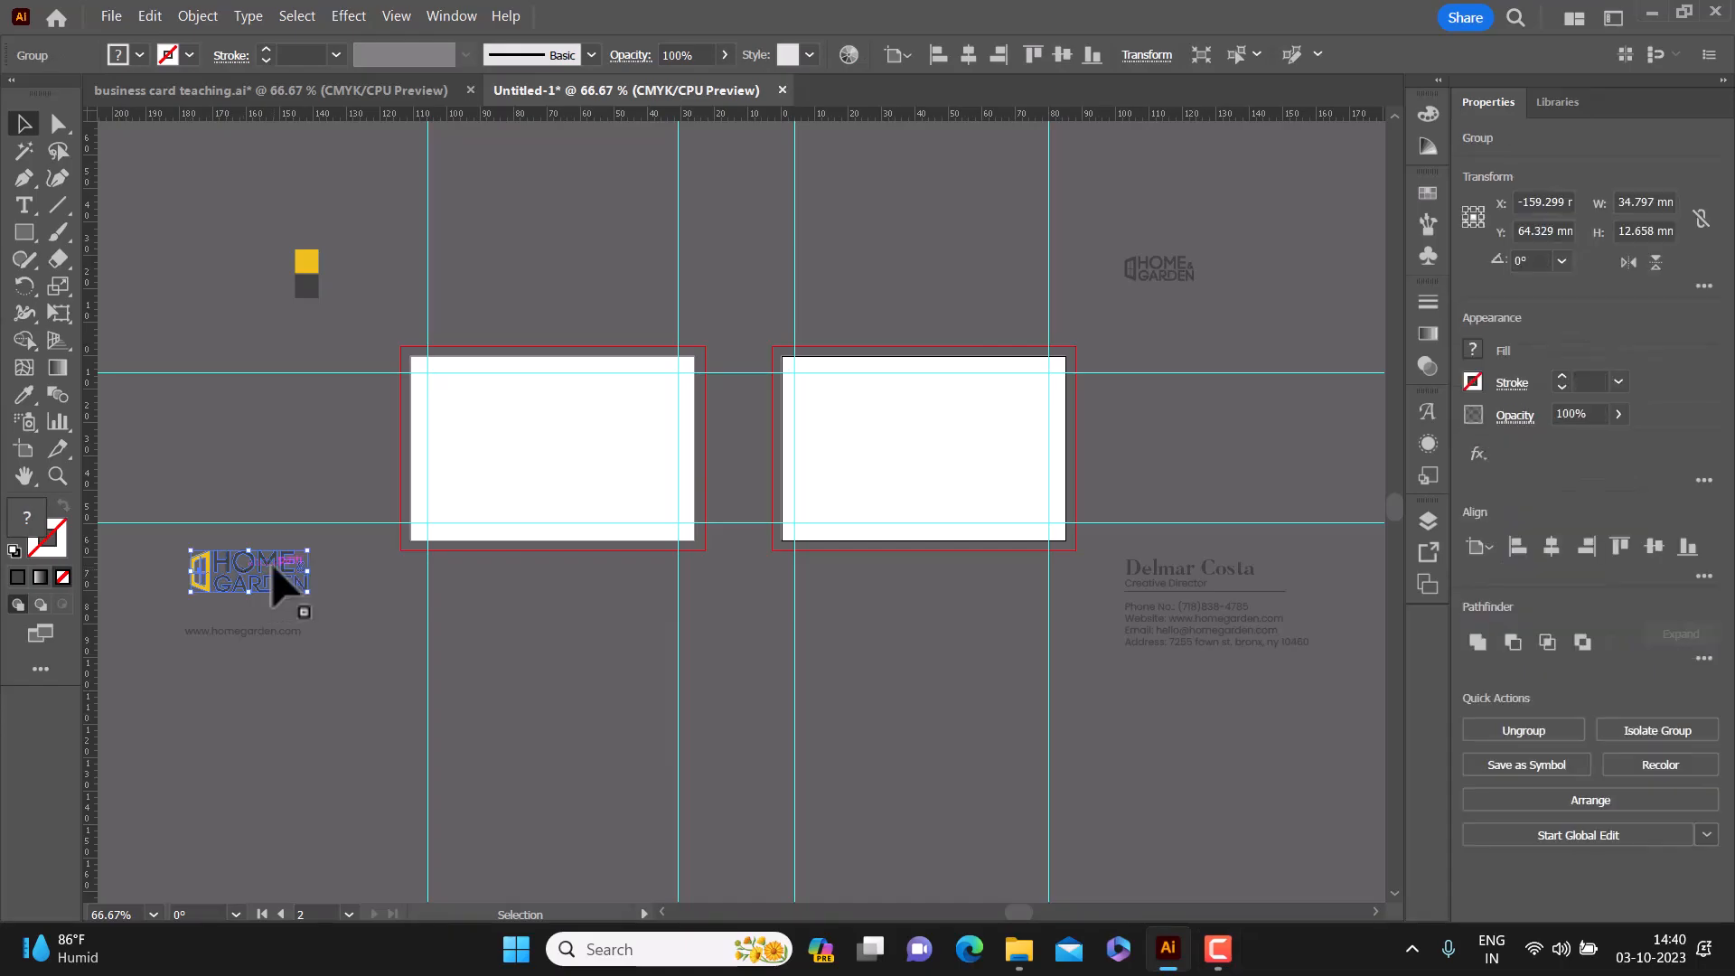
pyautogui.moveTo(284, 567); pyautogui.dragTo(585, 444)
pyautogui.click(1653, 546)
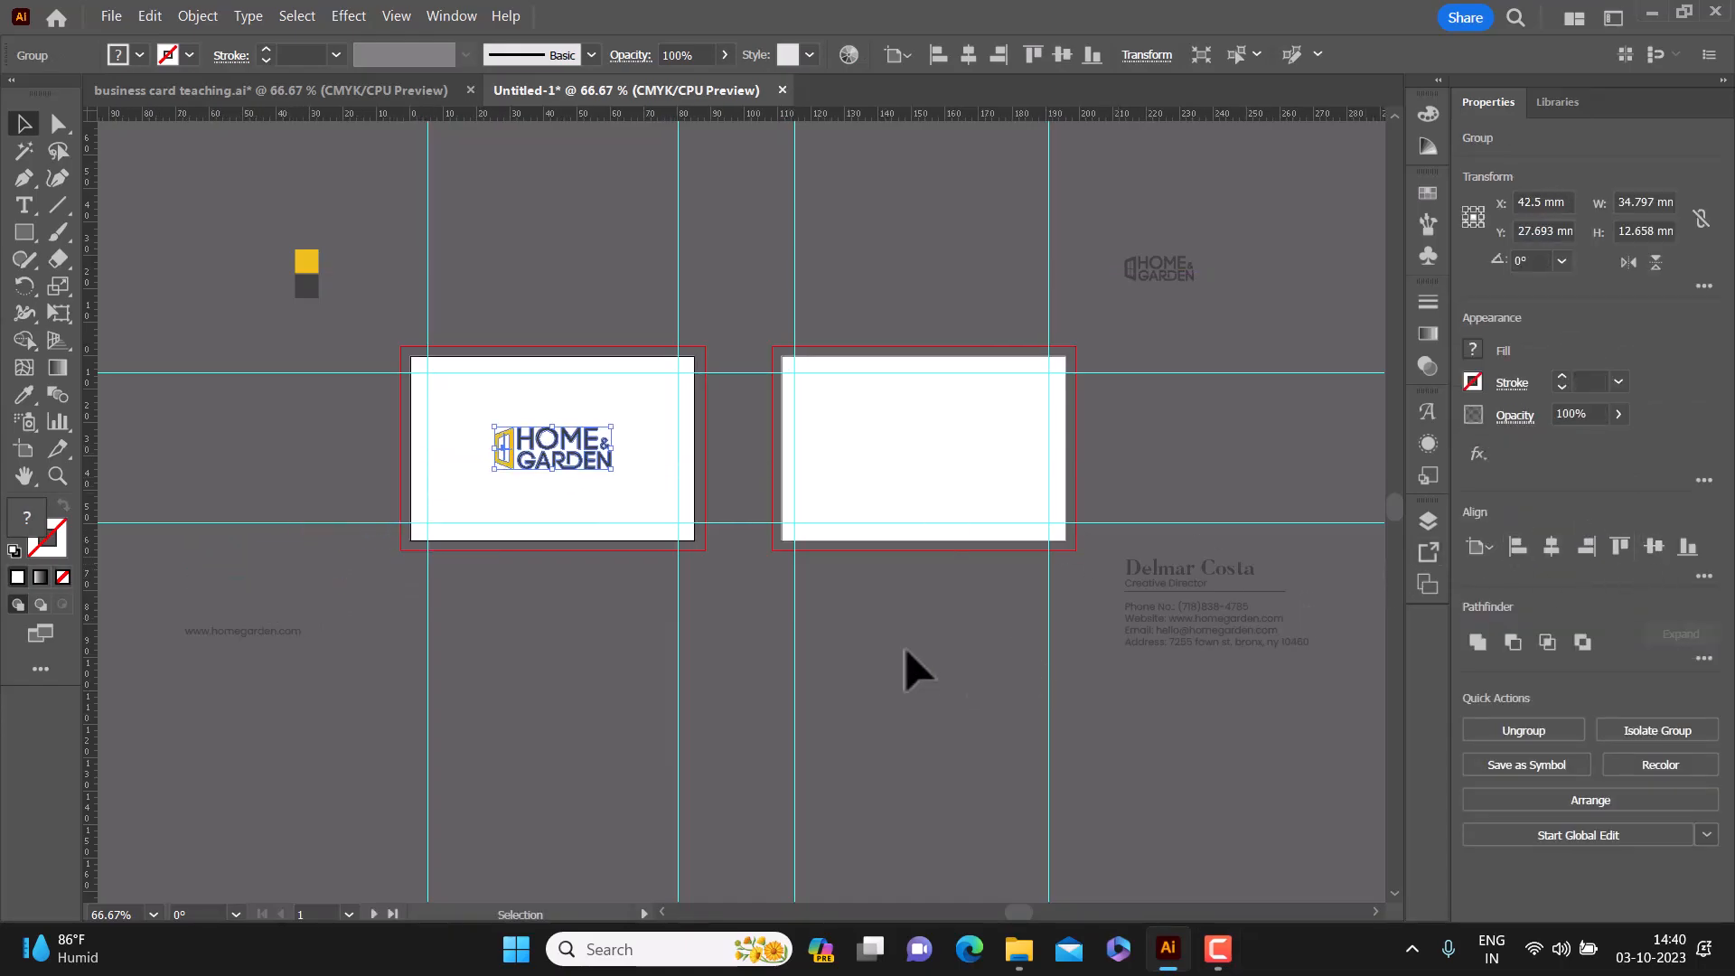
pyautogui.click(583, 713)
# Place the website text below the logo, just above the lower guide, and centre it horizontally on the first card
pyautogui.moveTo(270, 632); pyautogui.dragTo(583, 520)
pyautogui.hotkey('ctrl', '=')
pyautogui.hotkey('ctrl', '=')
pyautogui.hotkey('ctrl', '=')
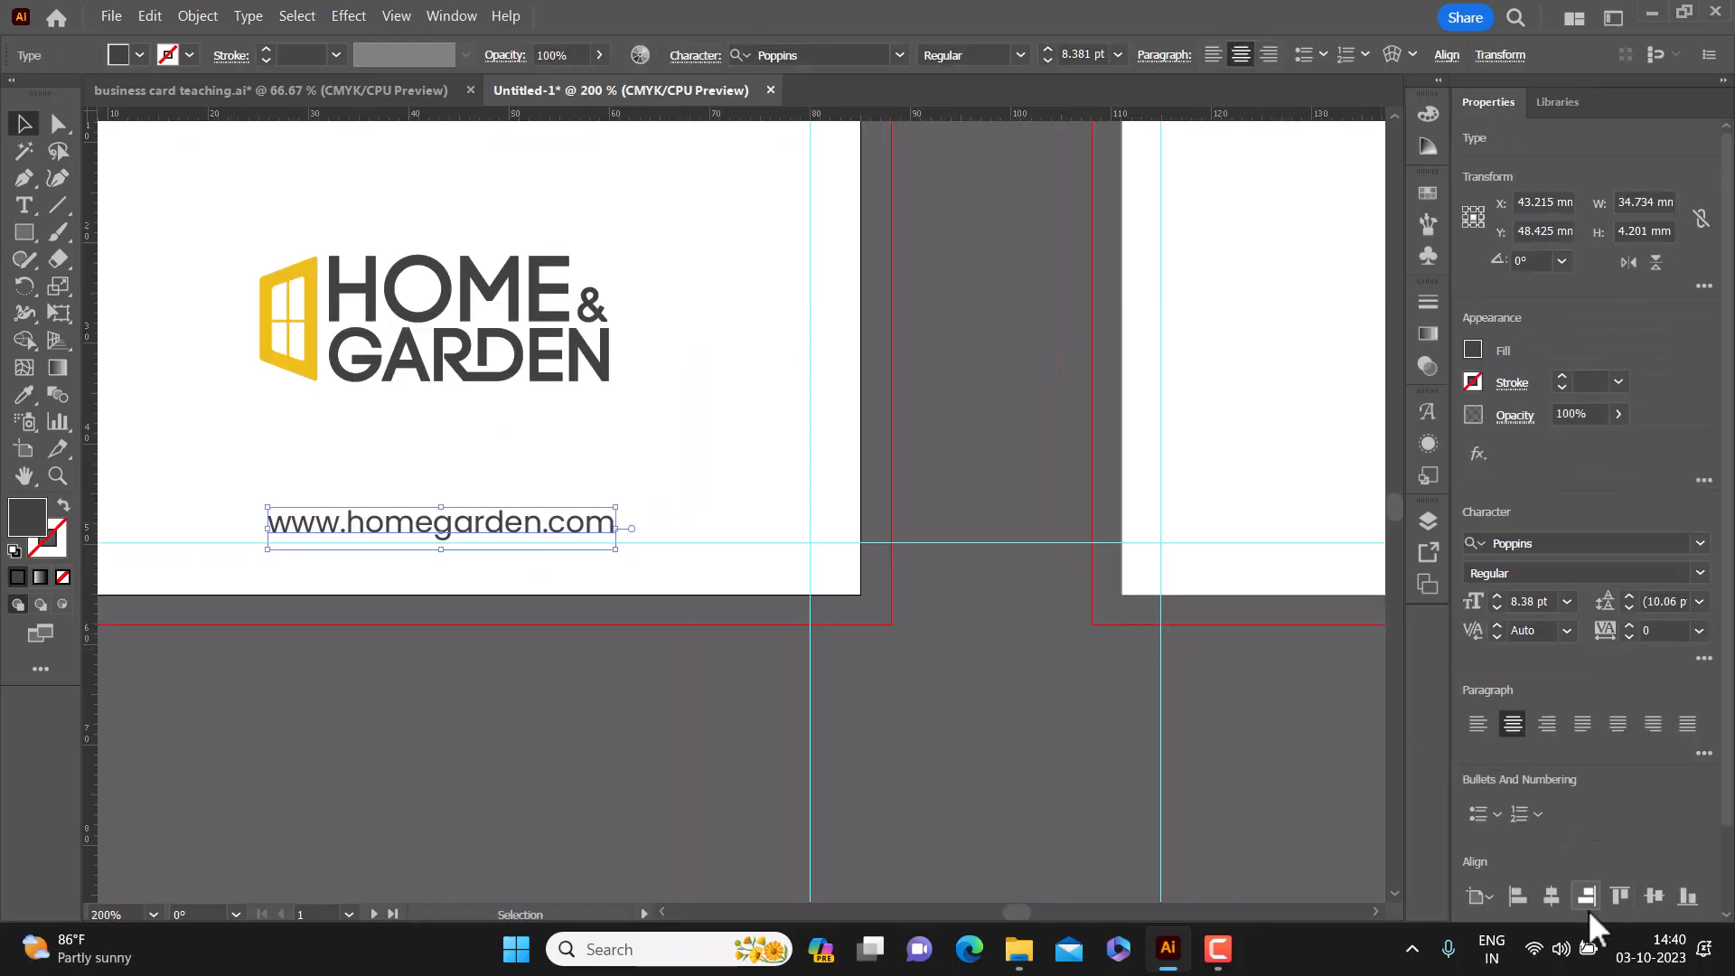
pyautogui.click(1548, 882)
pyautogui.click(495, 788)
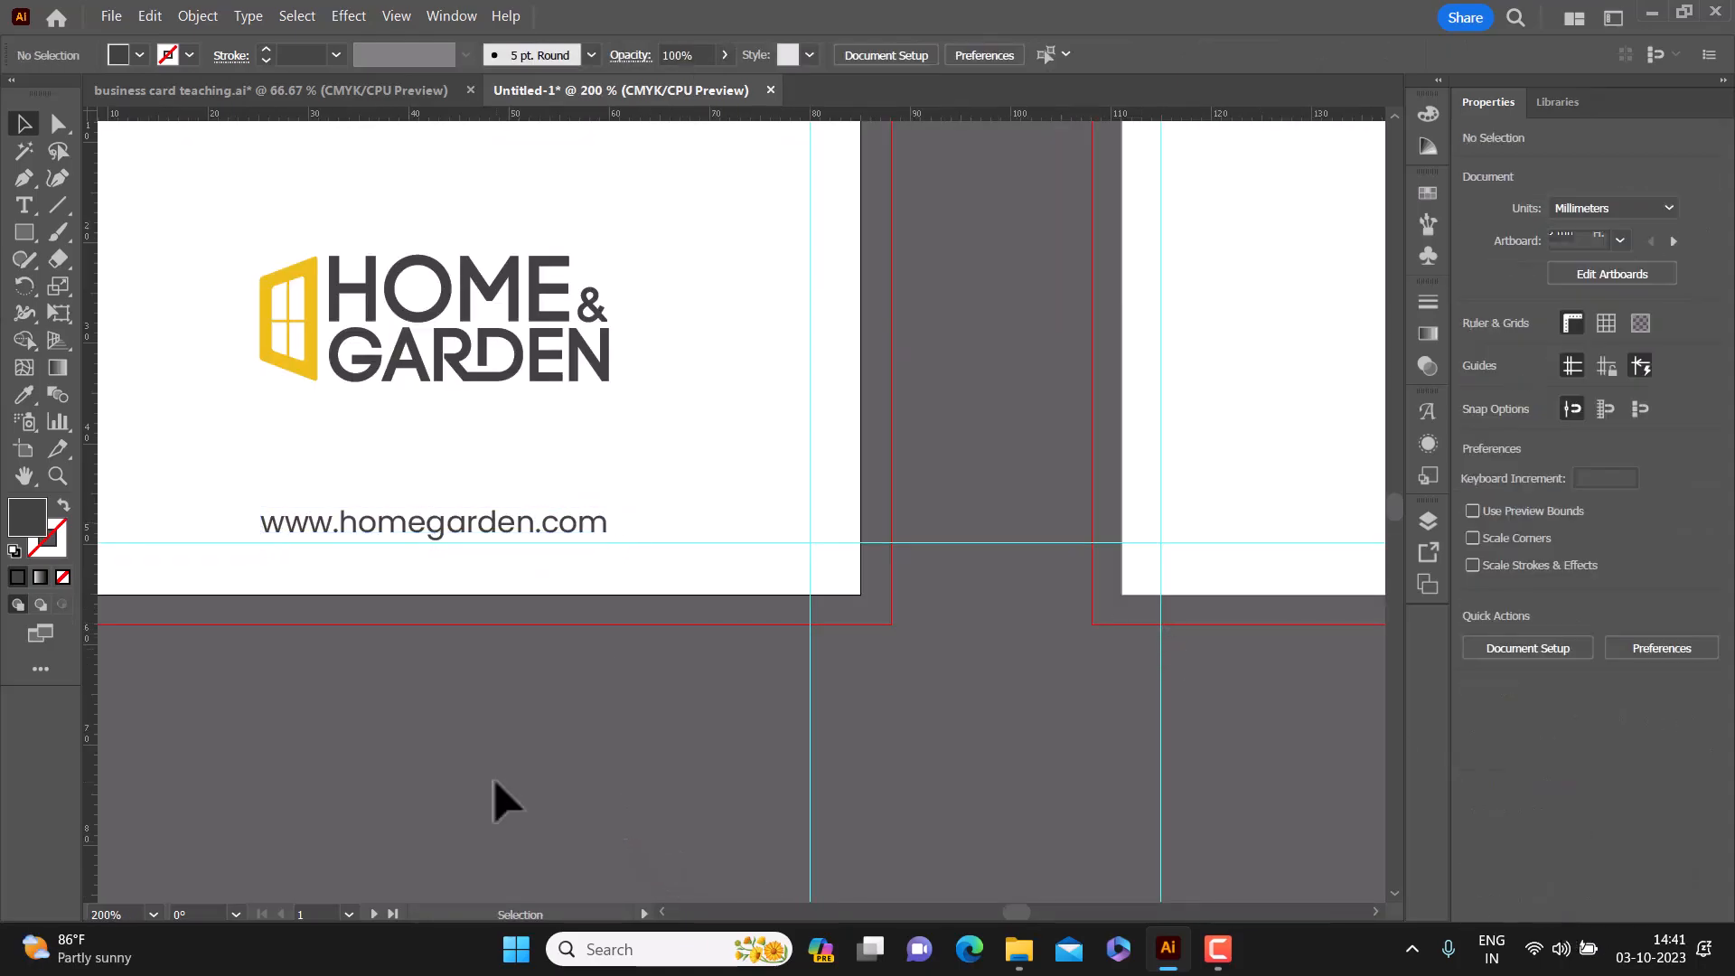
# Fill the second card's background rectangle with the yellow sampled from the colour swatch above the cards
pyautogui.hotkey('ctrl', '-')
pyautogui.hotkey('ctrl', '-')
pyautogui.hotkey('ctrl', '-')
pyautogui.hscroll(2, 1404, 762)
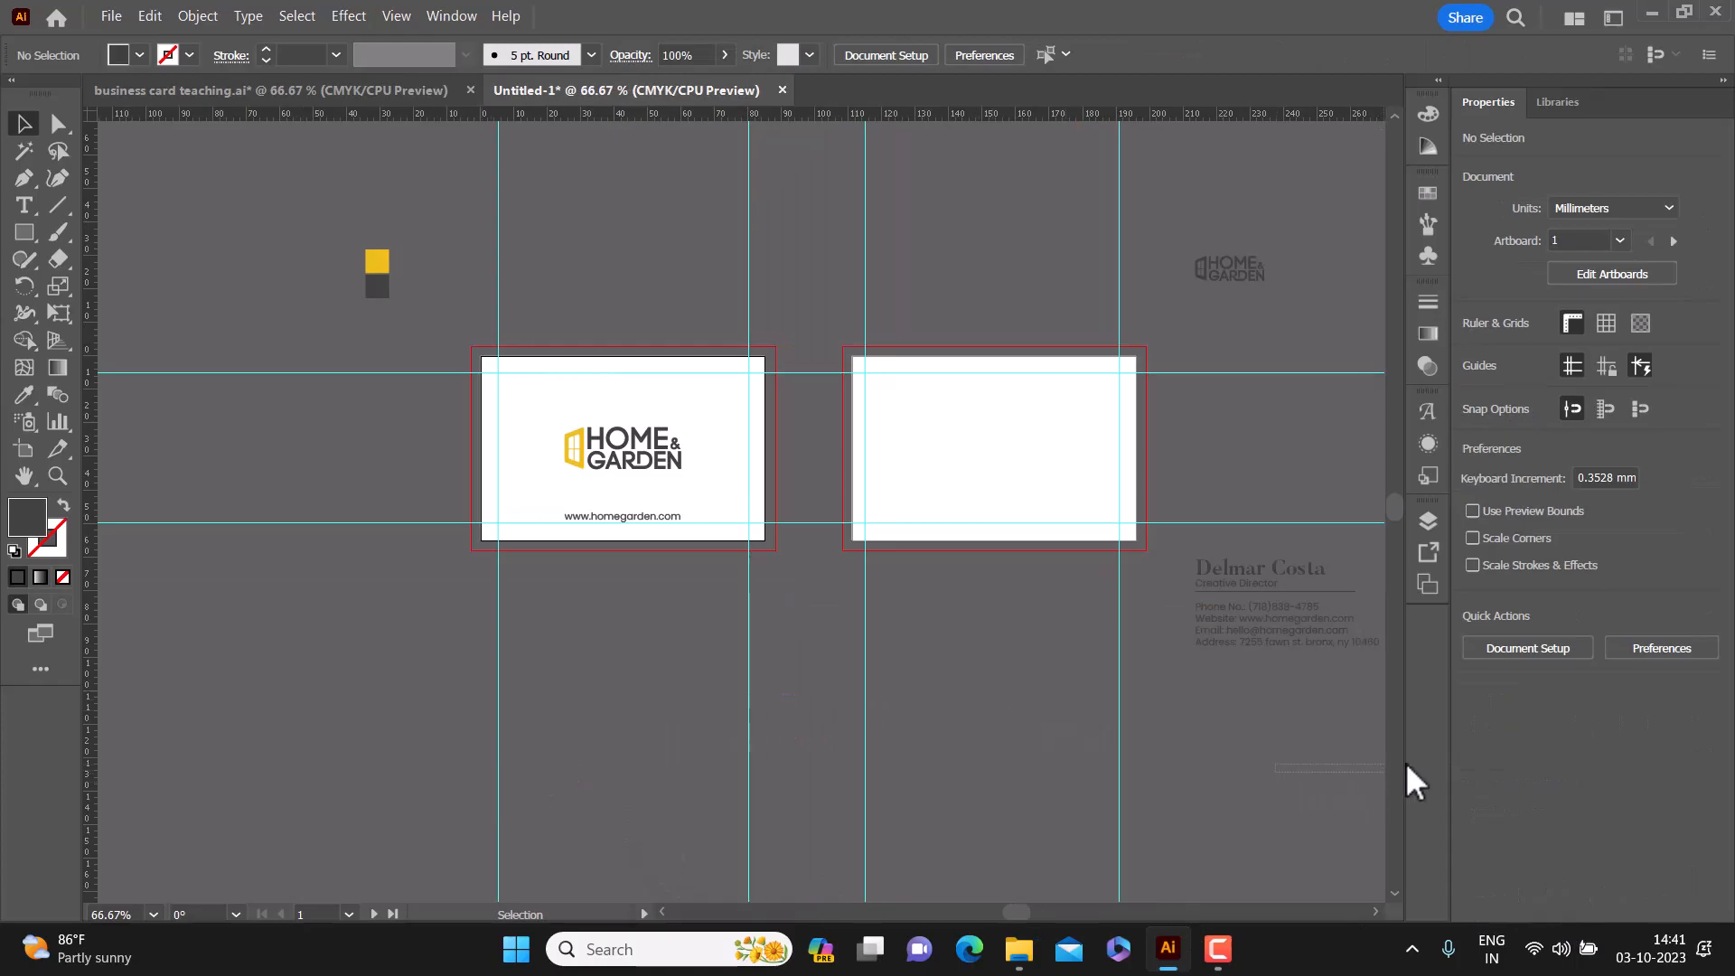
pyautogui.click(919, 440)
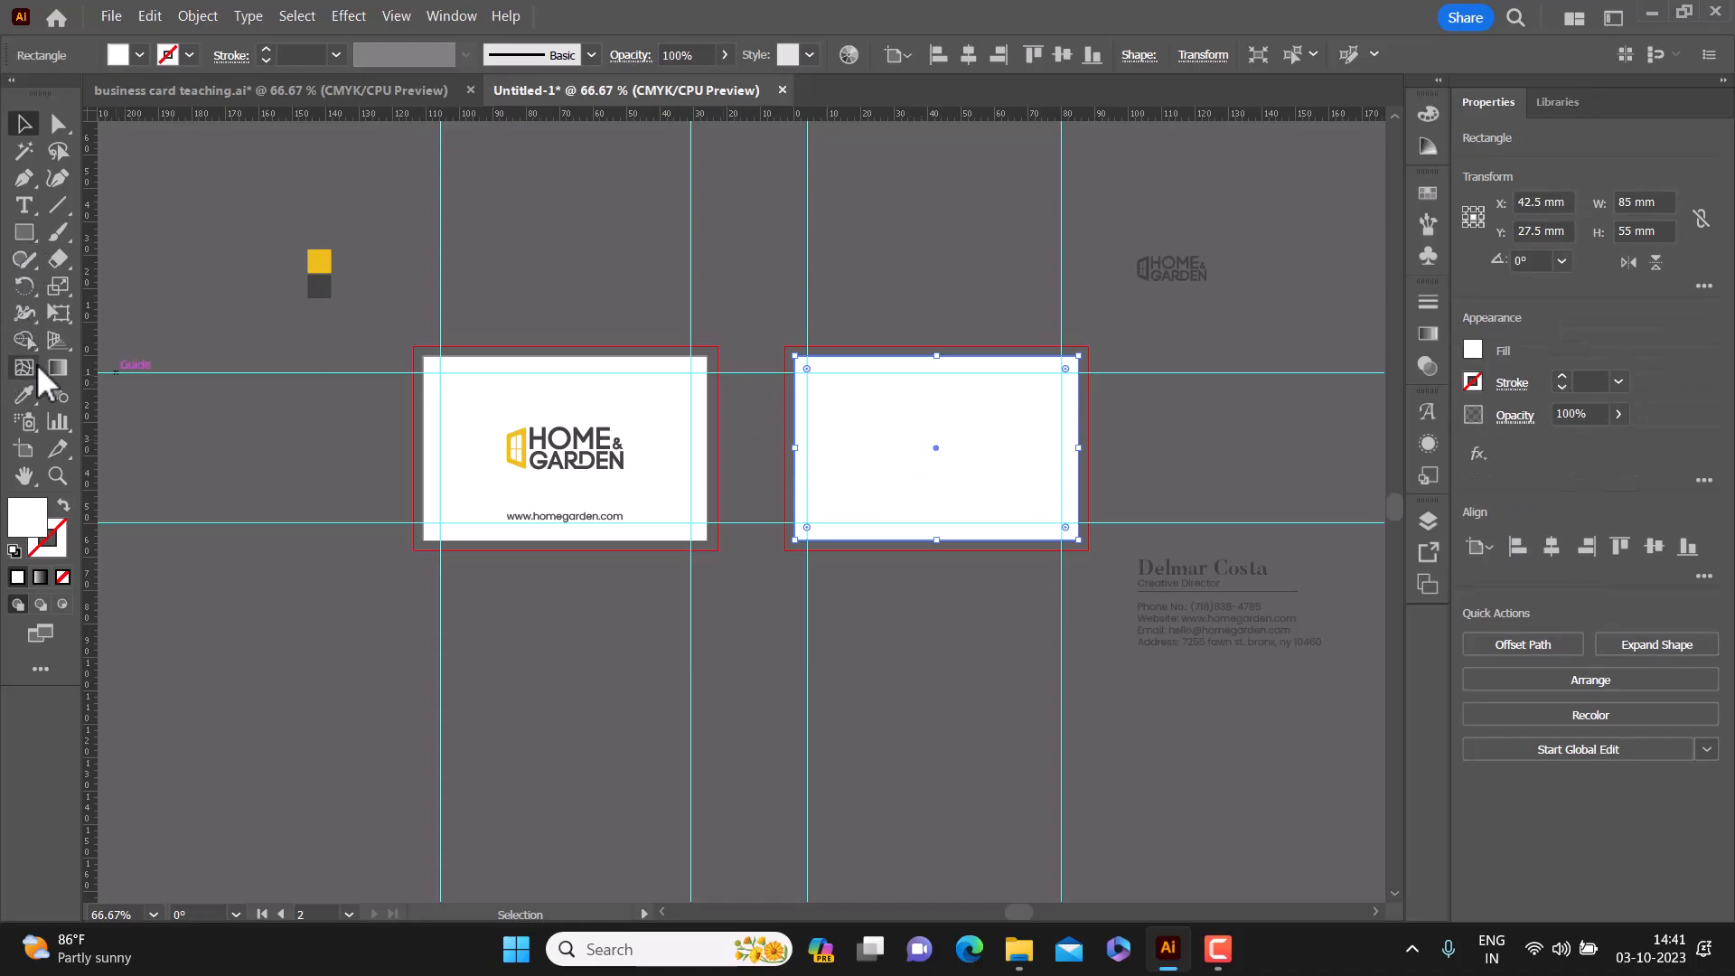
pyautogui.click(32, 390)
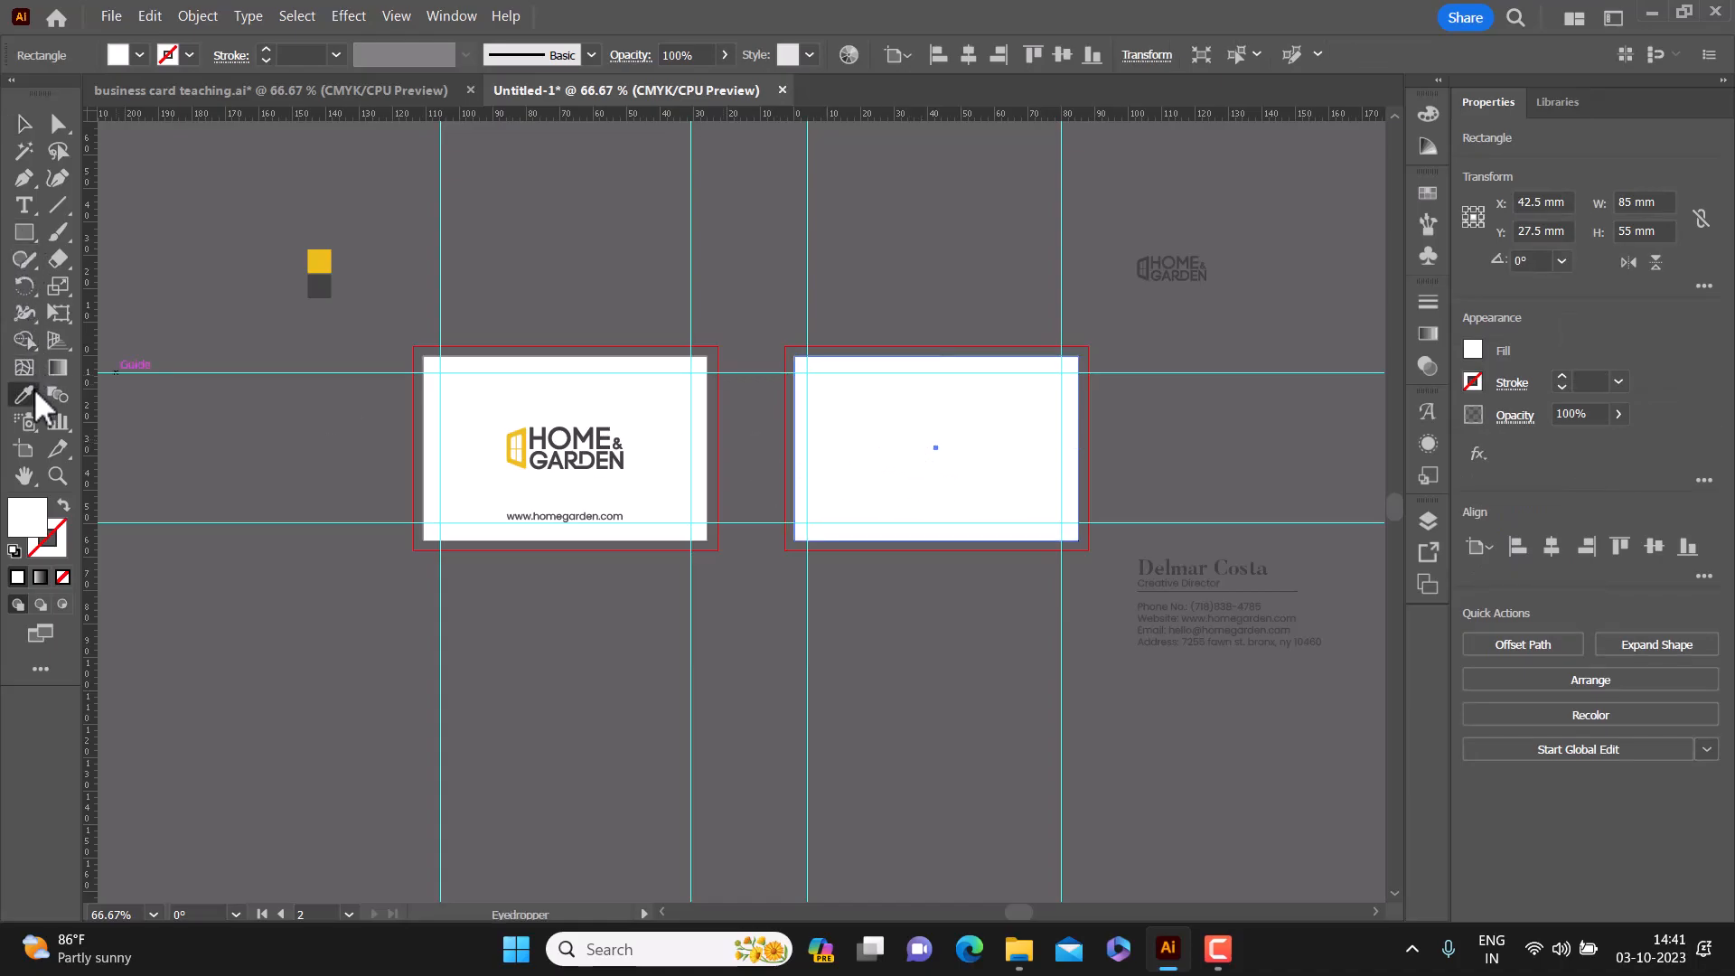
pyautogui.click(309, 260)
pyautogui.click(23, 126)
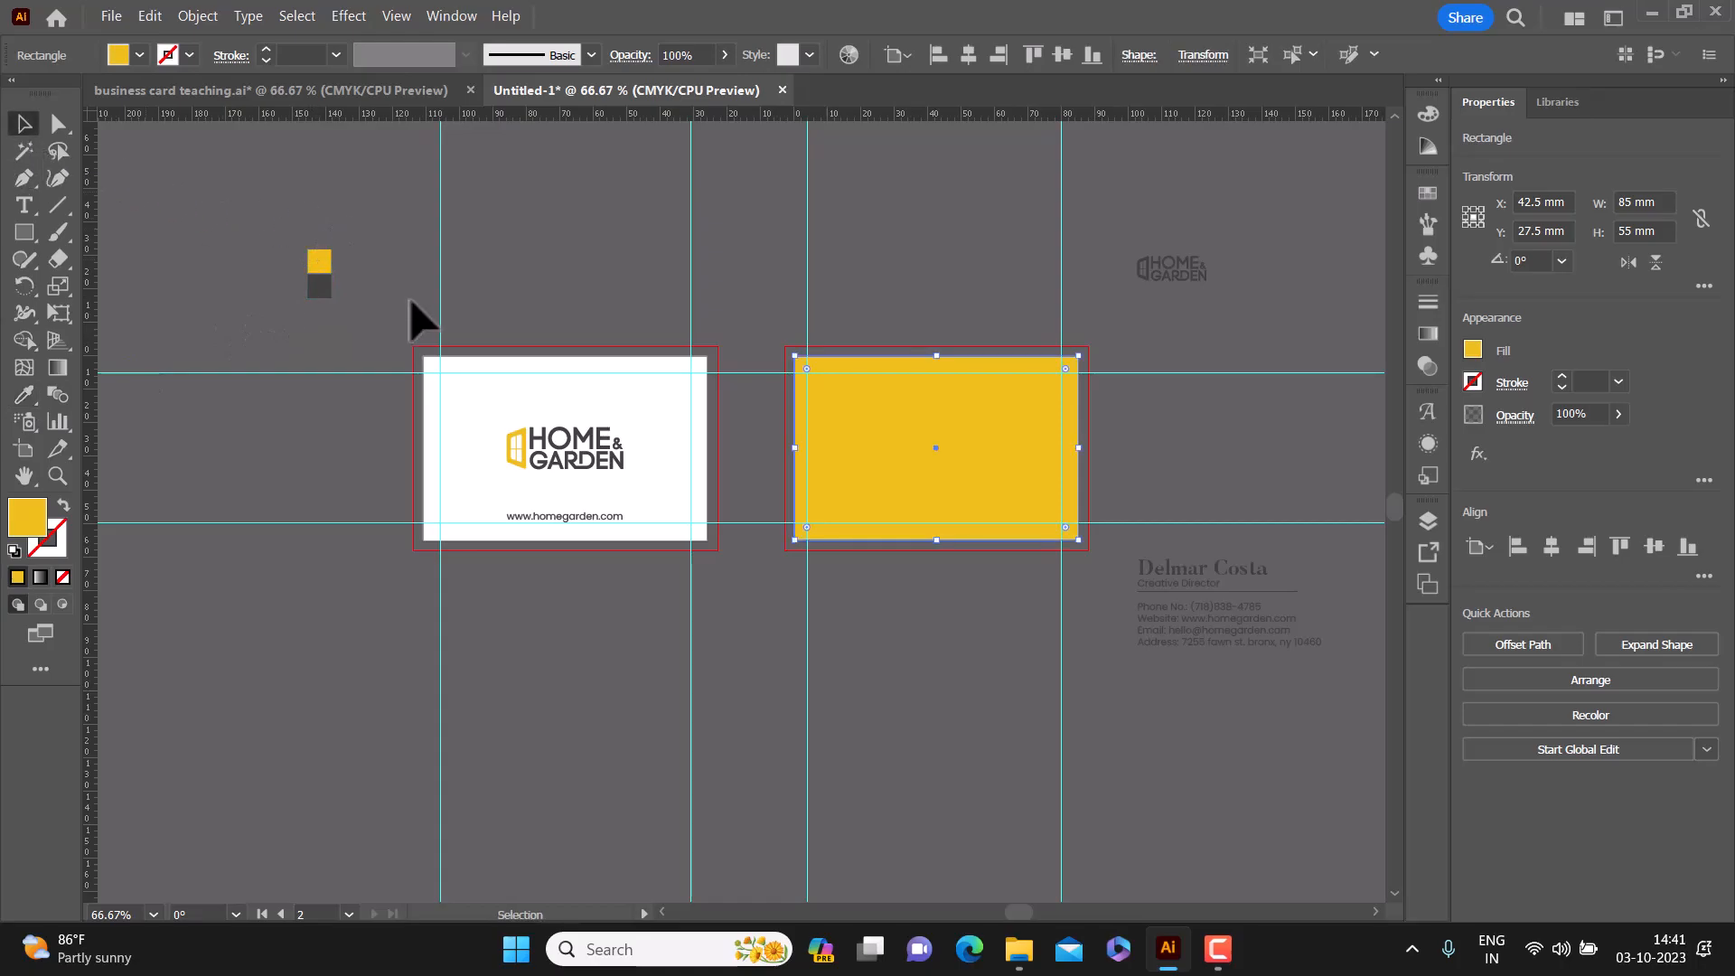
pyautogui.click(255, 285)
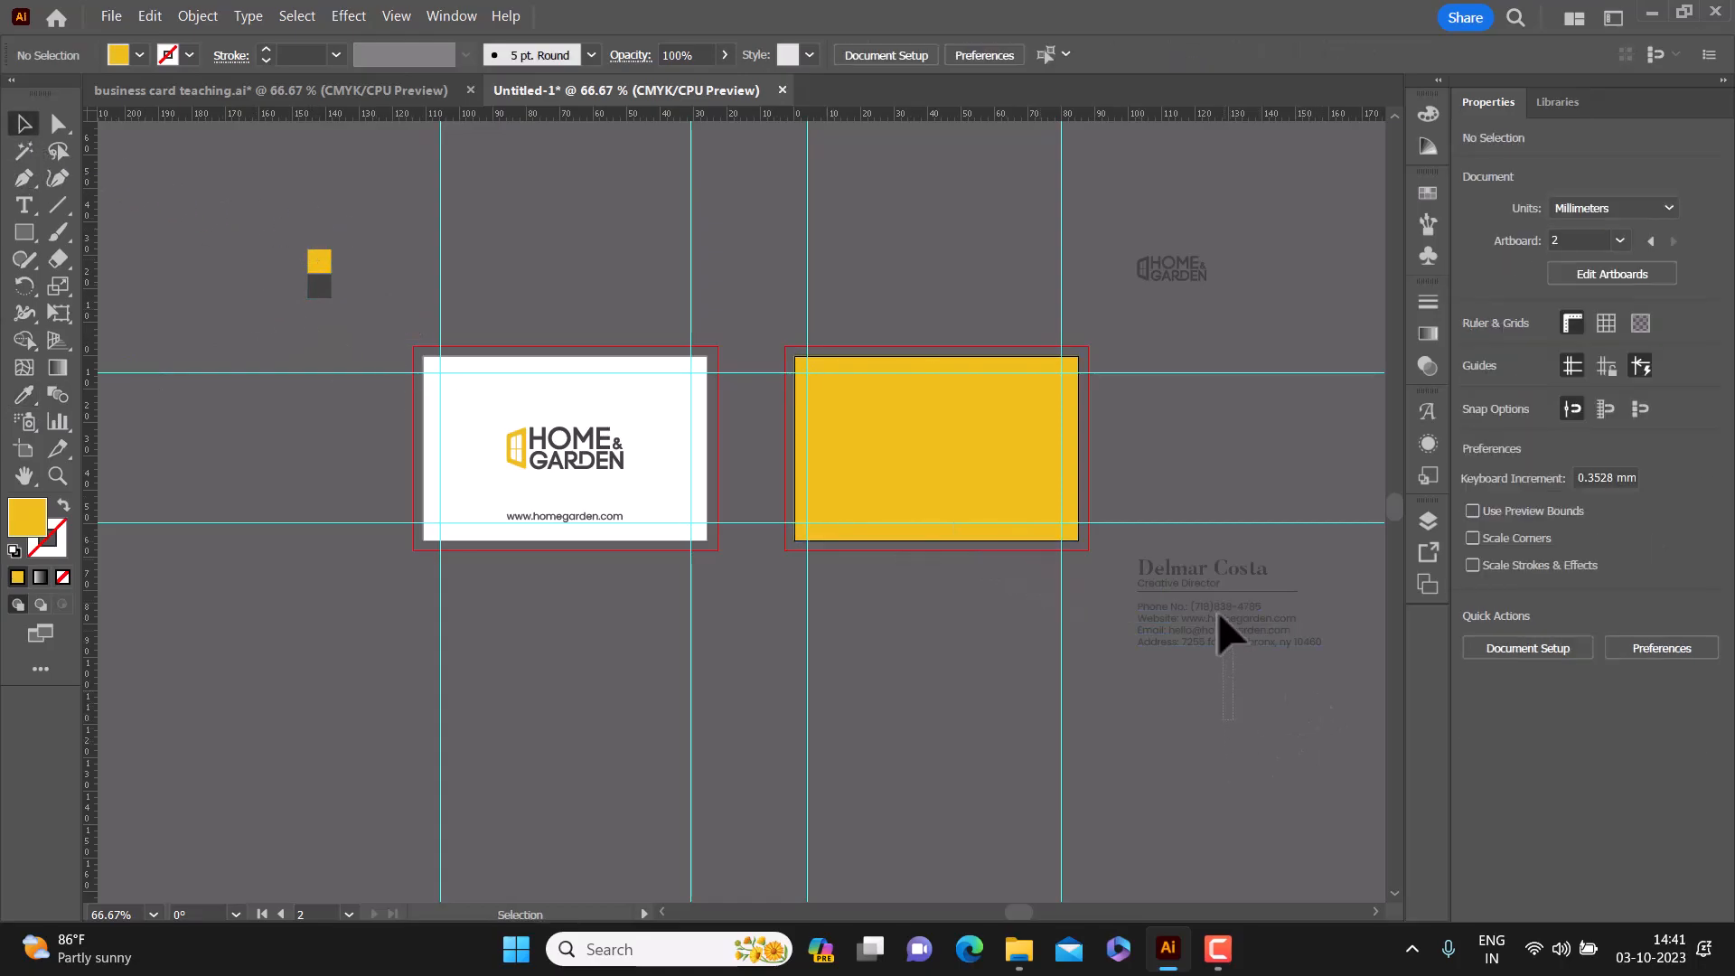
# Move the contact details group onto the yellow card and centre it horizontally and vertically
pyautogui.click(1204, 557)
pyautogui.moveTo(1227, 631); pyautogui.dragTo(948, 490)
pyautogui.click(1541, 553)
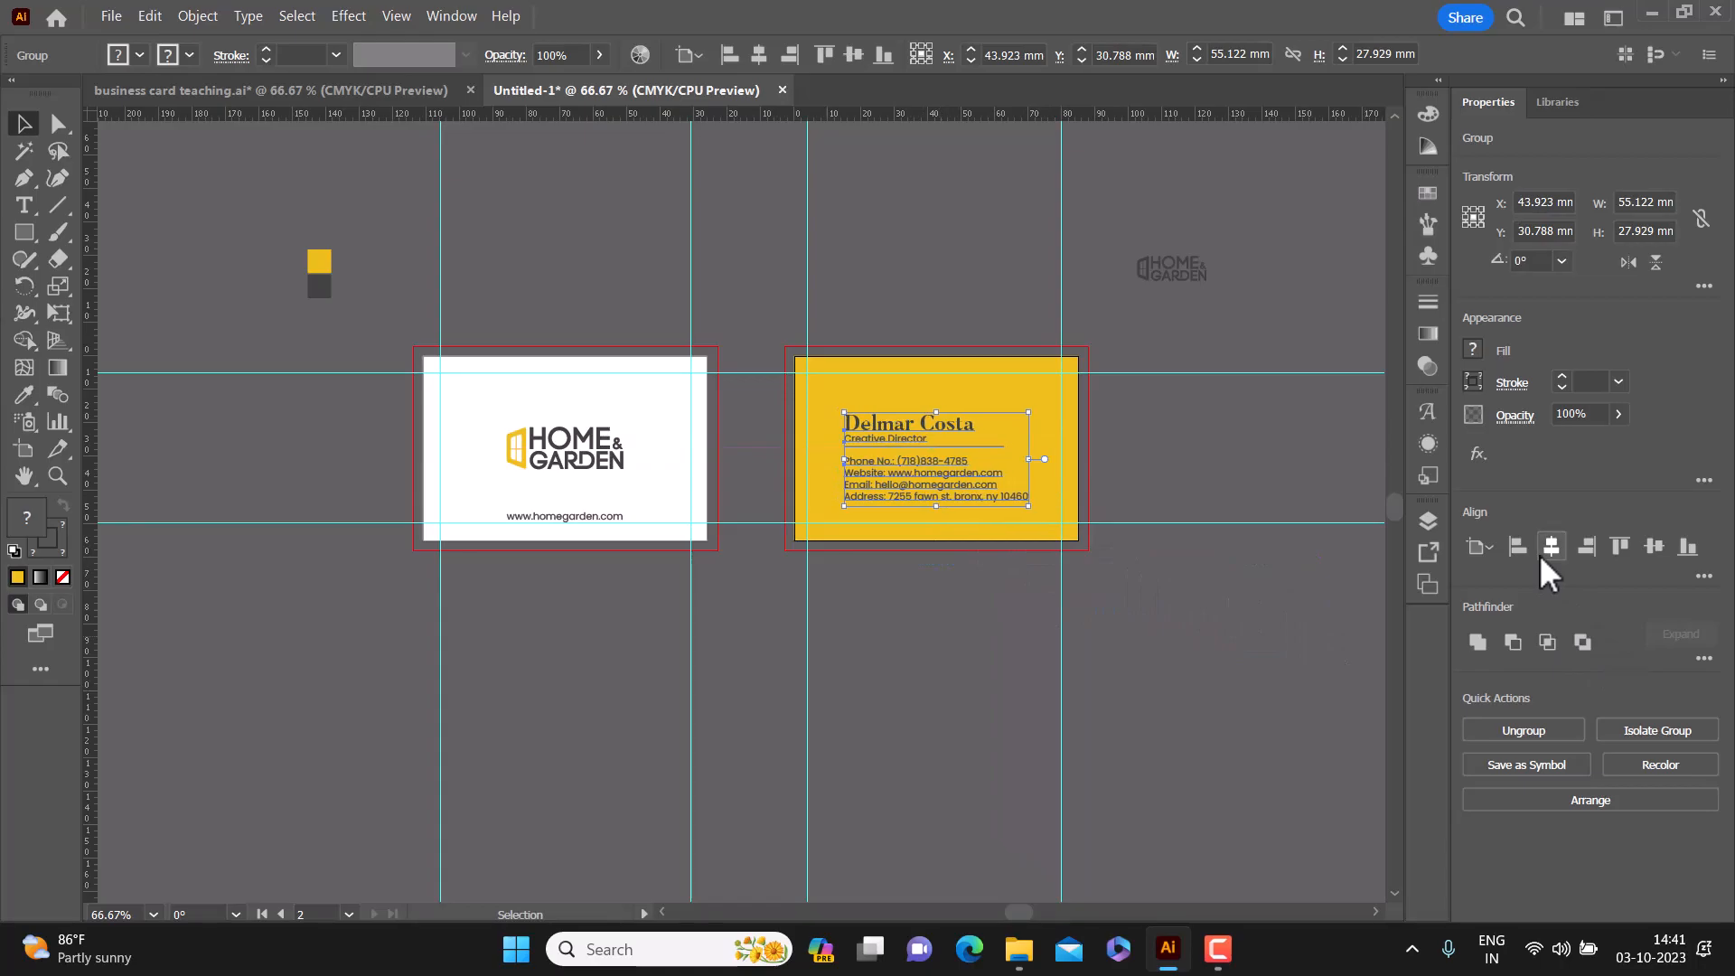
pyautogui.click(1660, 551)
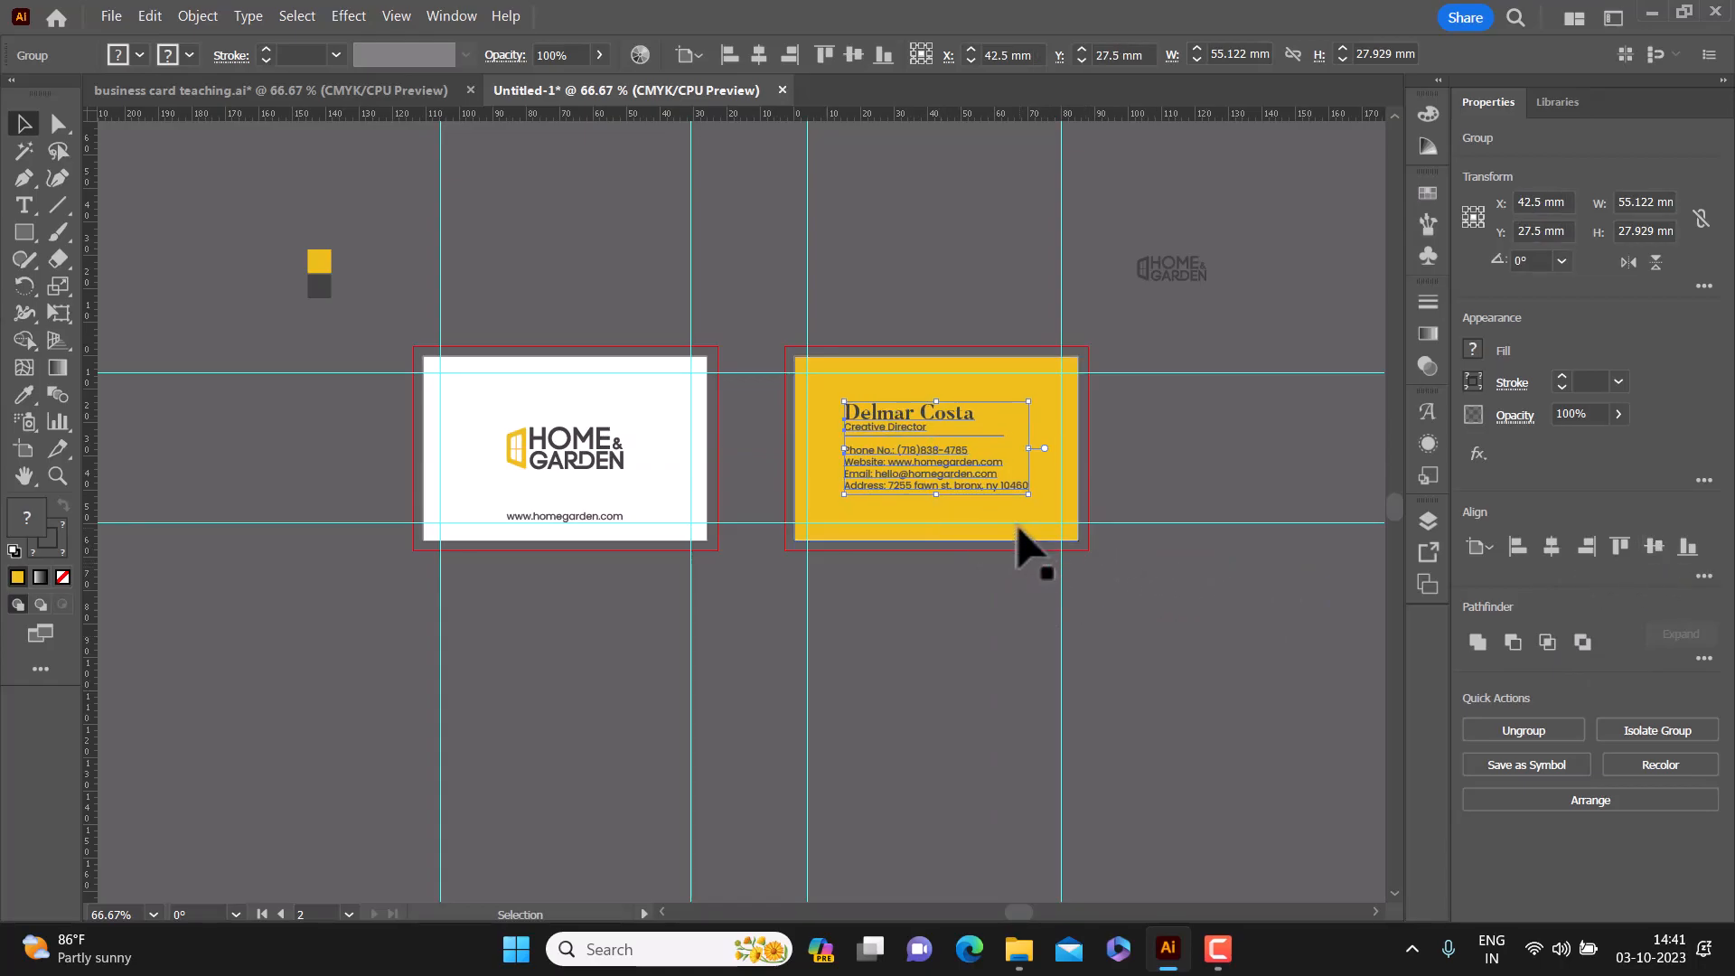
# Nudge the contact details group down by about 5 mm on the yellow card
pyautogui.press('Down')
pyautogui.press('Down')
pyautogui.press('Down')
pyautogui.press('Down')
pyautogui.press('Down')
pyautogui.press('Down')
pyautogui.press('Down')
pyautogui.press('Down')
pyautogui.press('Down')
pyautogui.press('Down')
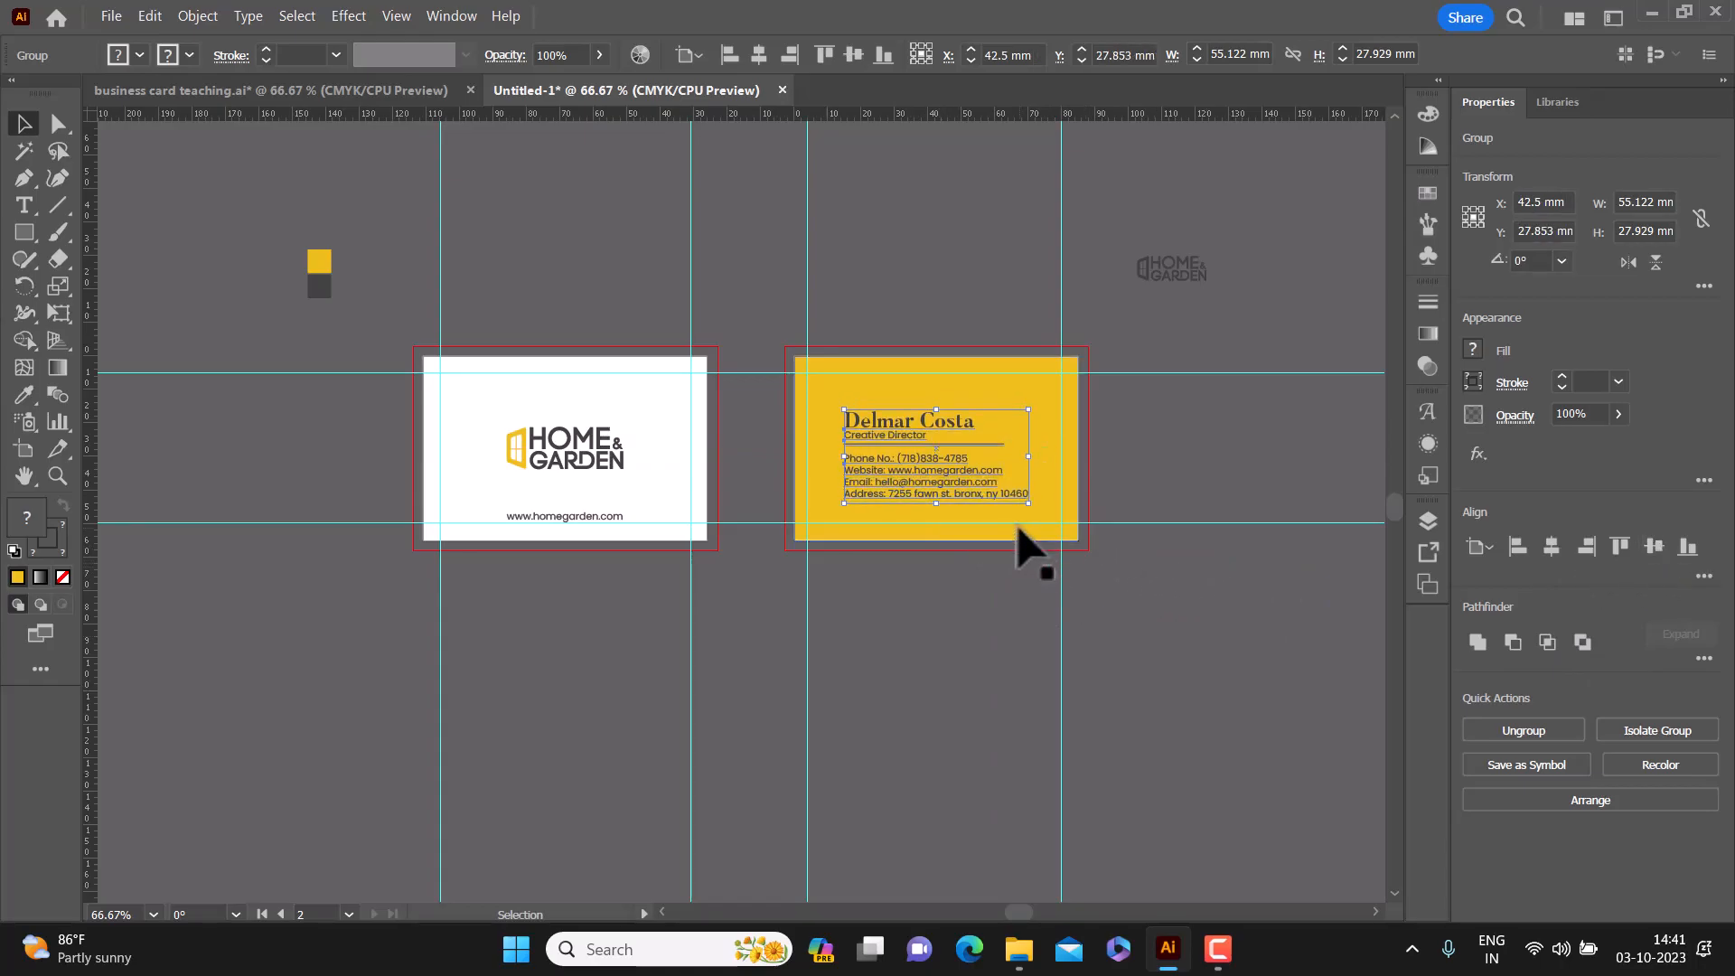
pyautogui.press('Down')
pyautogui.press('Down')
pyautogui.press('Down')
pyautogui.press('Down')
pyautogui.press('Down')
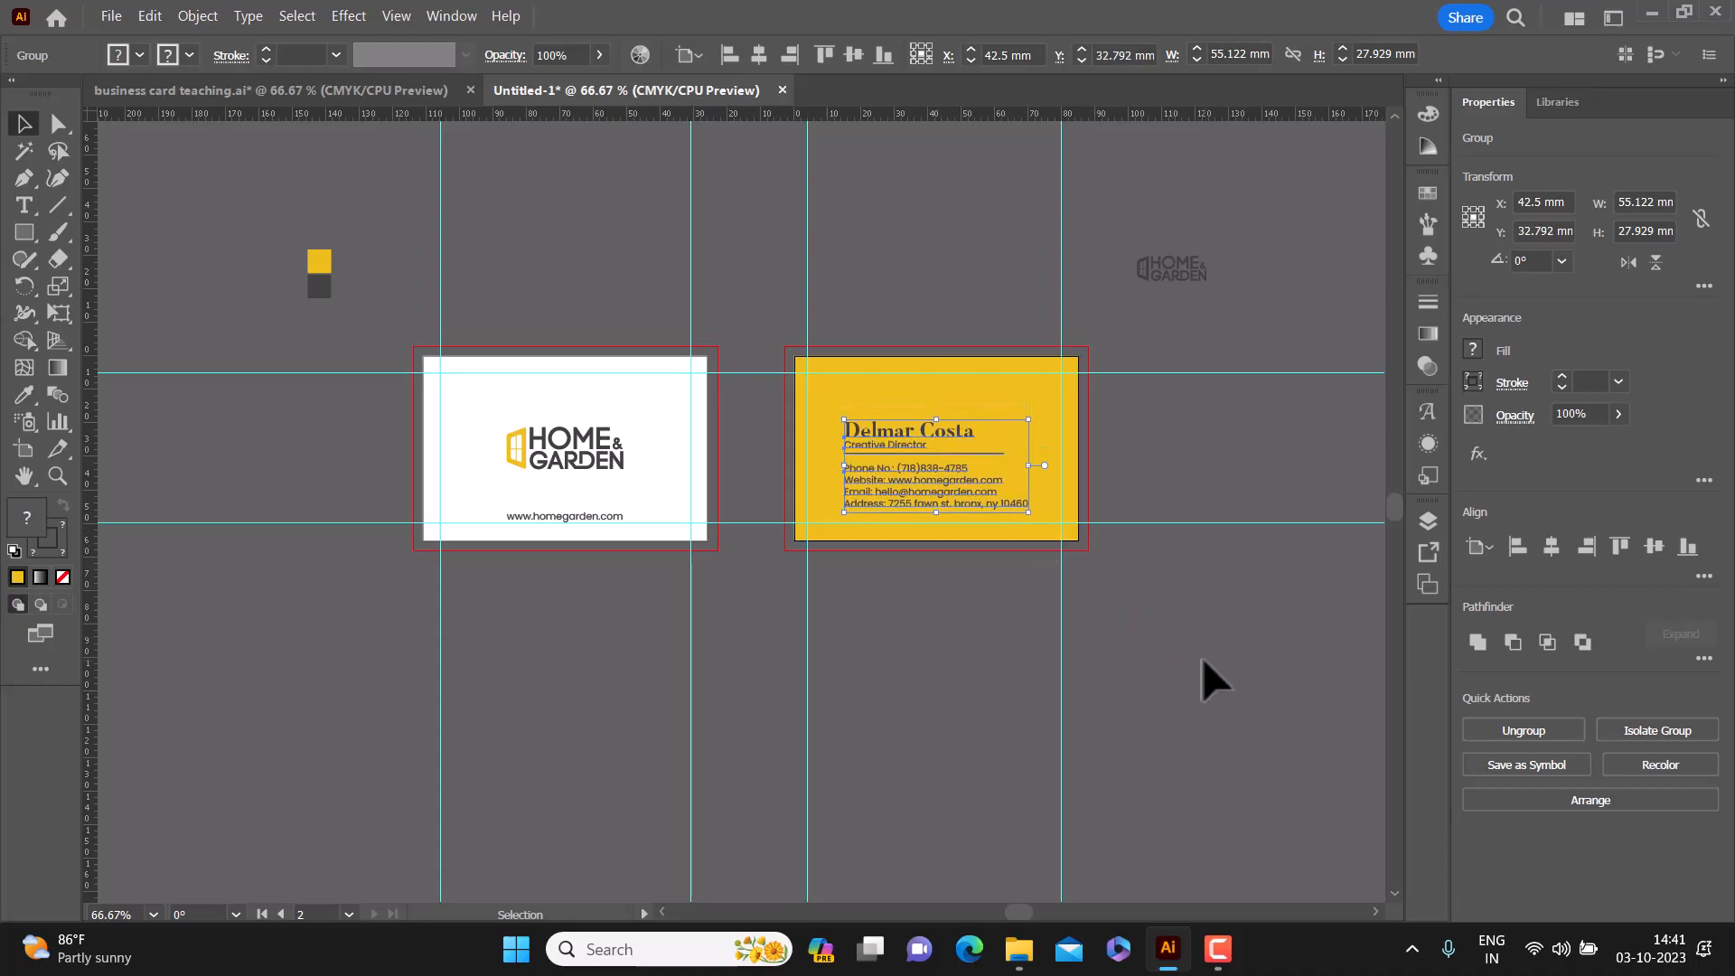
# Move the small dark grey logo into the yellow card's upper-right corner, inside the margin guides
pyautogui.click(1177, 472)
pyautogui.moveTo(1183, 275); pyautogui.dragTo(1045, 401)
# Move the contact details group to the yellow card's lower-left corner and nudge it to sit just inside the margin guides
pyautogui.click(1107, 470)
pyautogui.moveTo(865, 413); pyautogui.dragTo(875, 503)
pyautogui.press('Up')
pyautogui.press('Right')
pyautogui.press('Right')
pyautogui.press('Up')
pyautogui.press('Up')
pyautogui.press('Up')
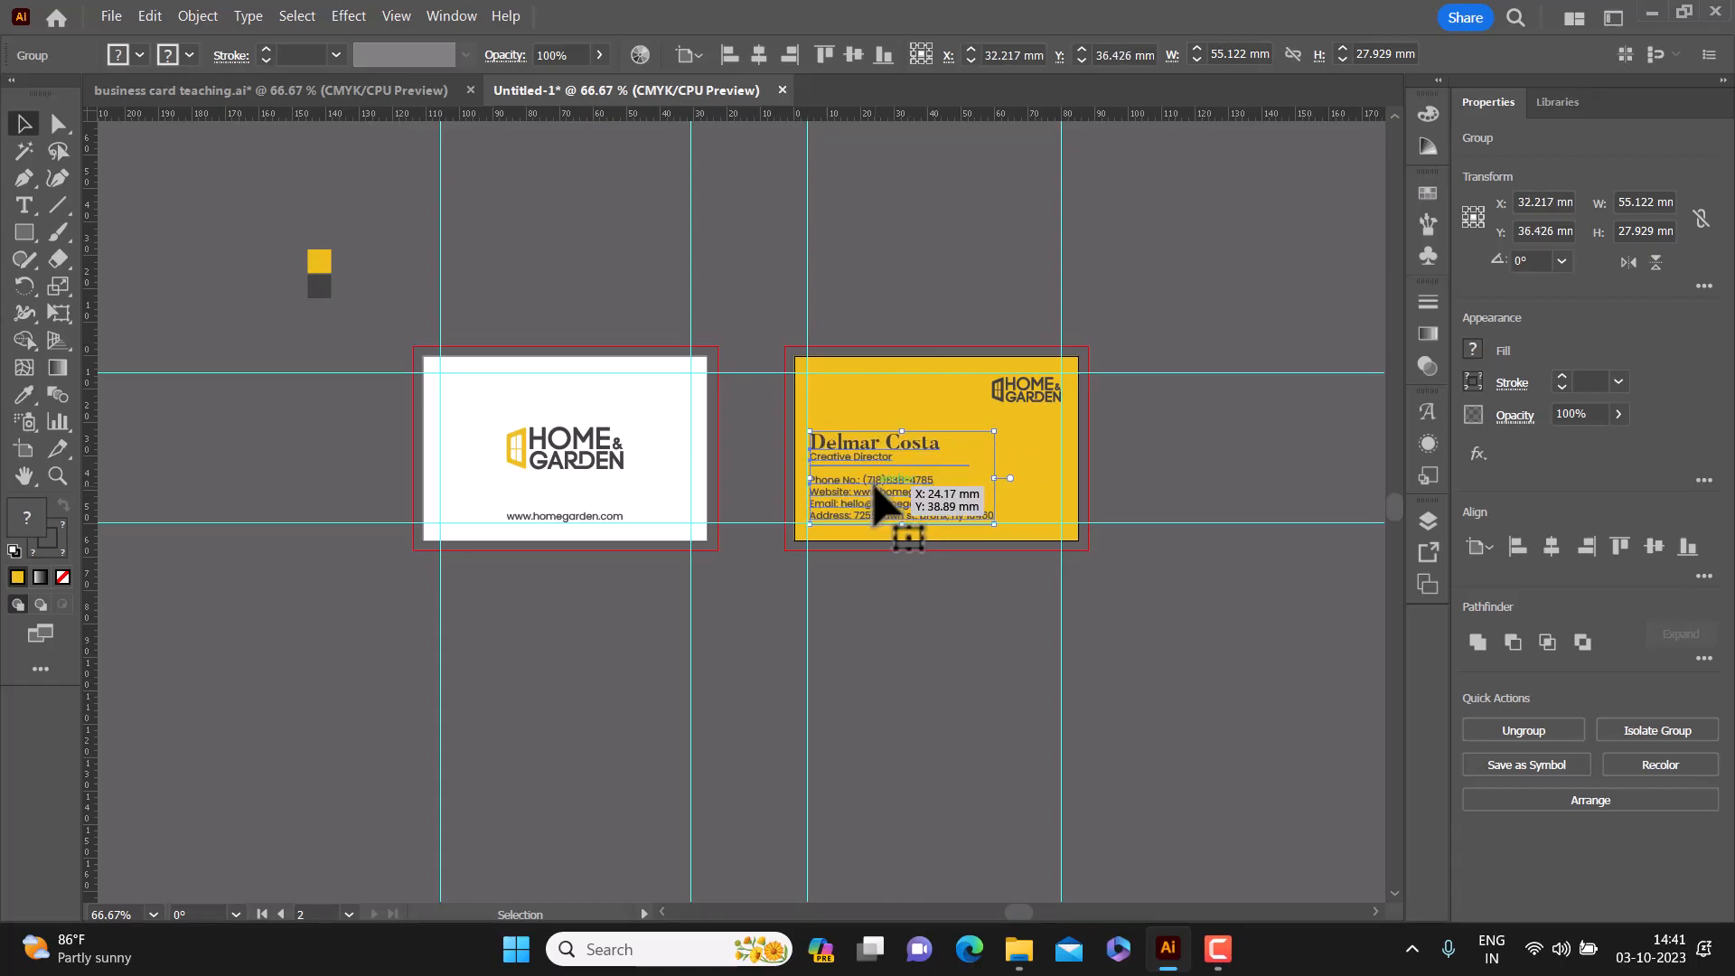
pyautogui.click(1206, 703)
pyautogui.hotkey('ctrl', '-')
pyautogui.hotkey('ctrl', '+')
pyautogui.hotkey('ctrl', '+')
pyautogui.hotkey('ctrl', '+')
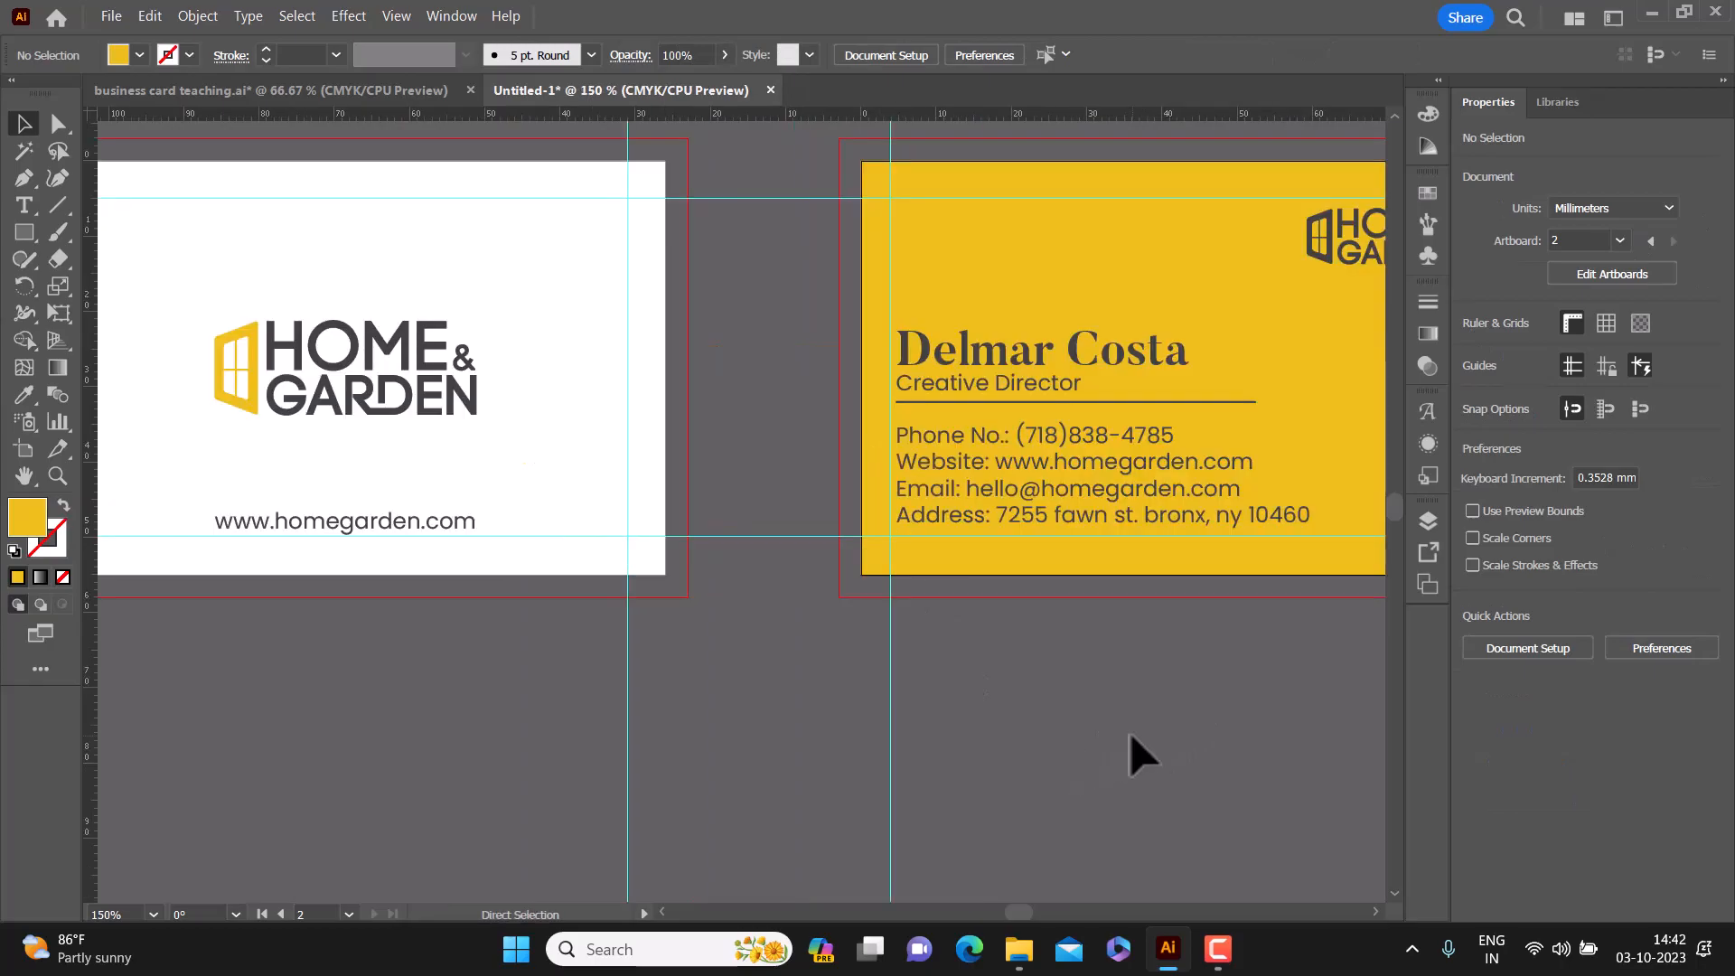
pyautogui.hotkey('ctrl', '-')
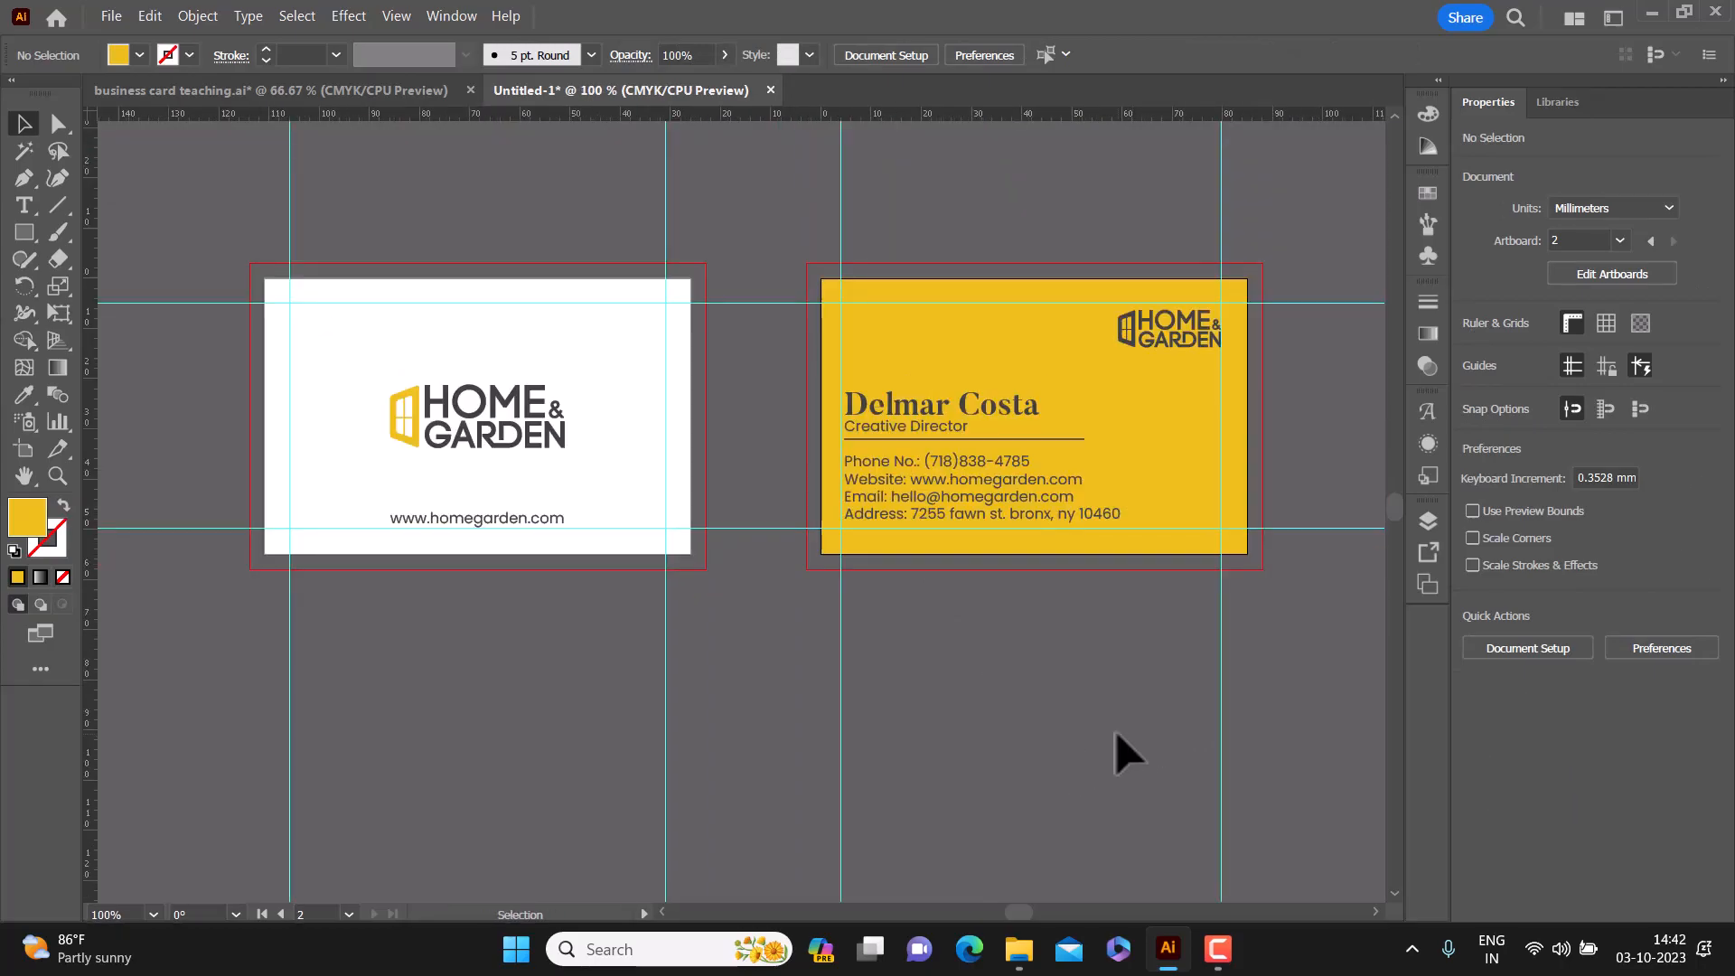